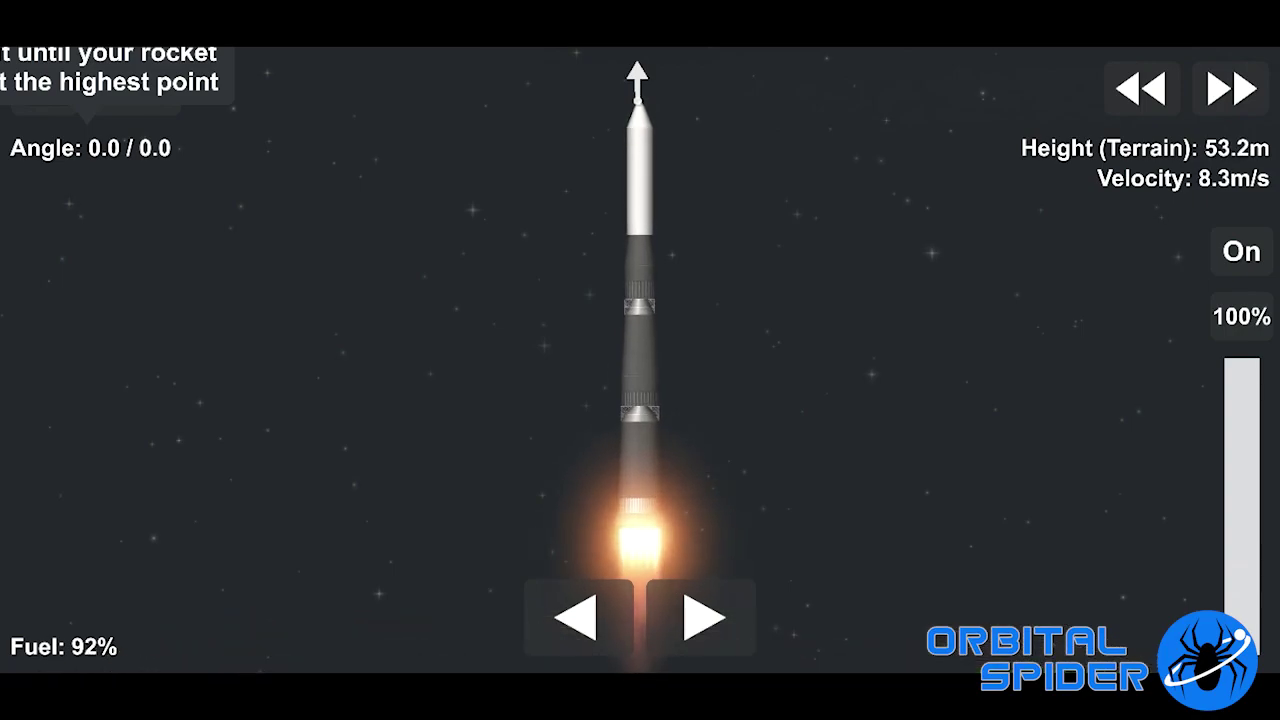
pyautogui.scroll(-5, 640, 360)
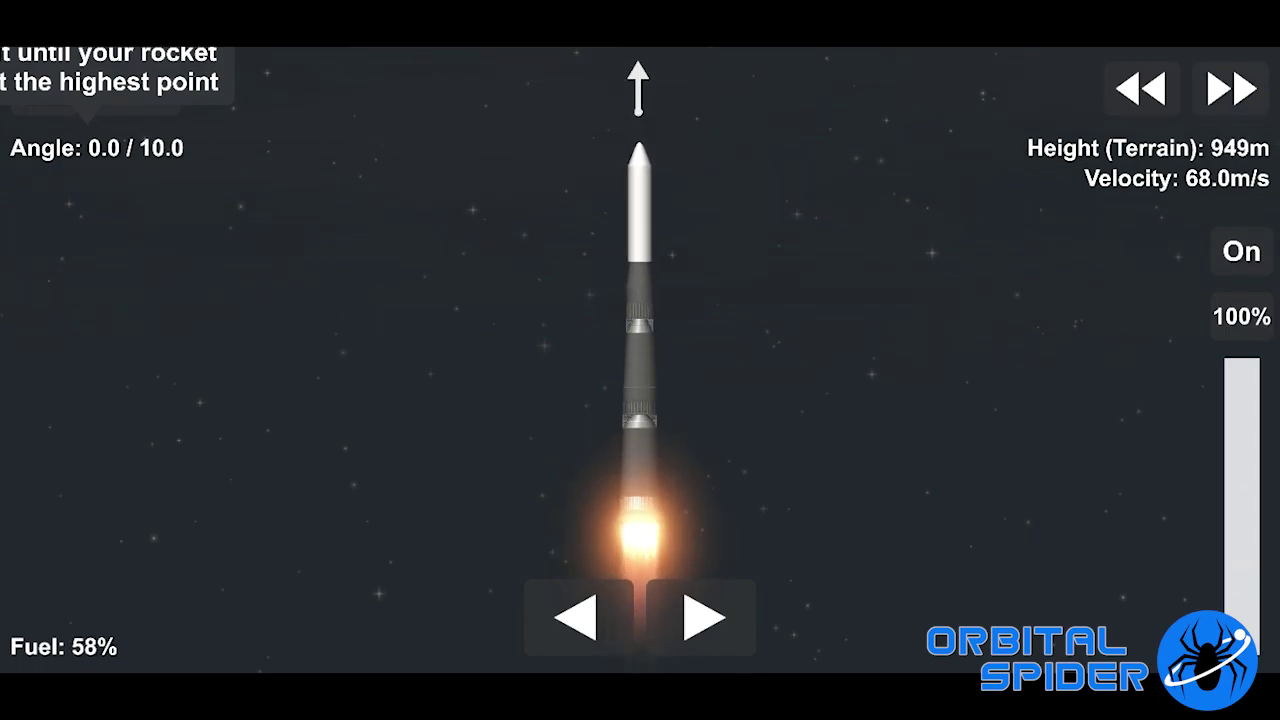
pyautogui.scroll(-5, 640, 360)
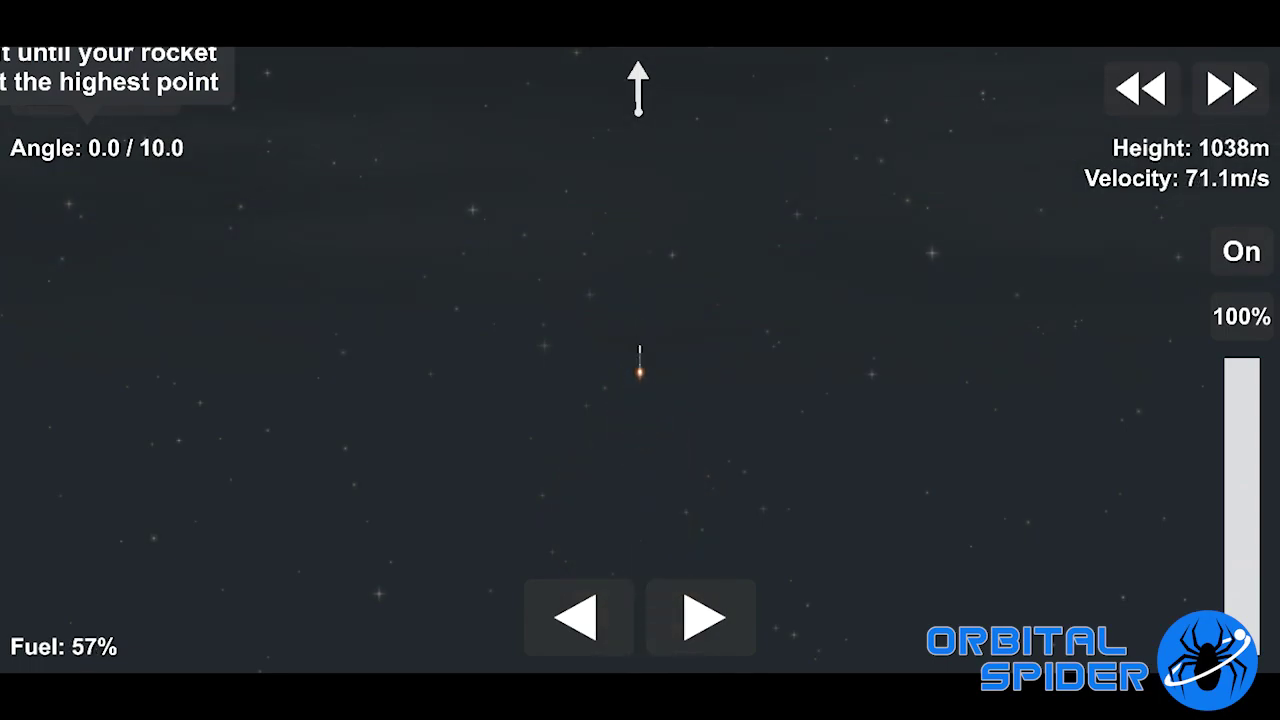
pyautogui.scroll(-8, 640, 360)
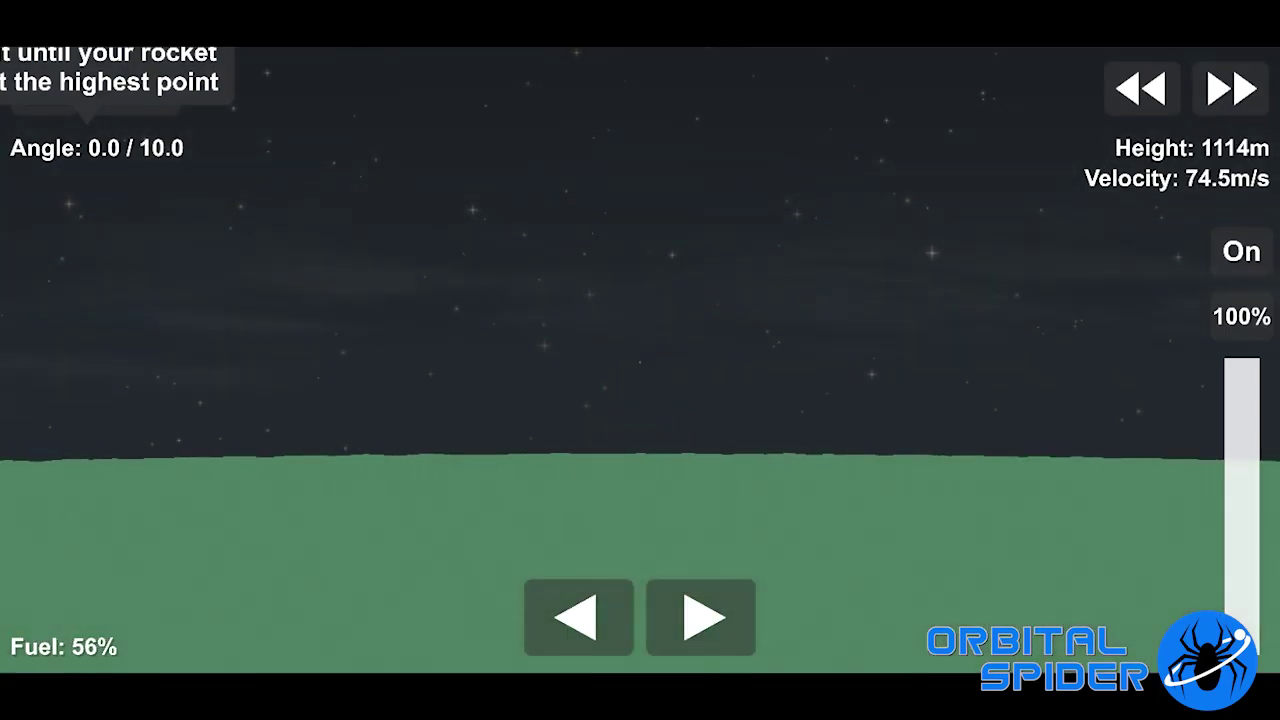
# Step: Pitch the climbing rocket right to about 20°, then ease it back to about 16°
pyautogui.moveTo(640, 300); pyautogui.dragTo(640, 450)
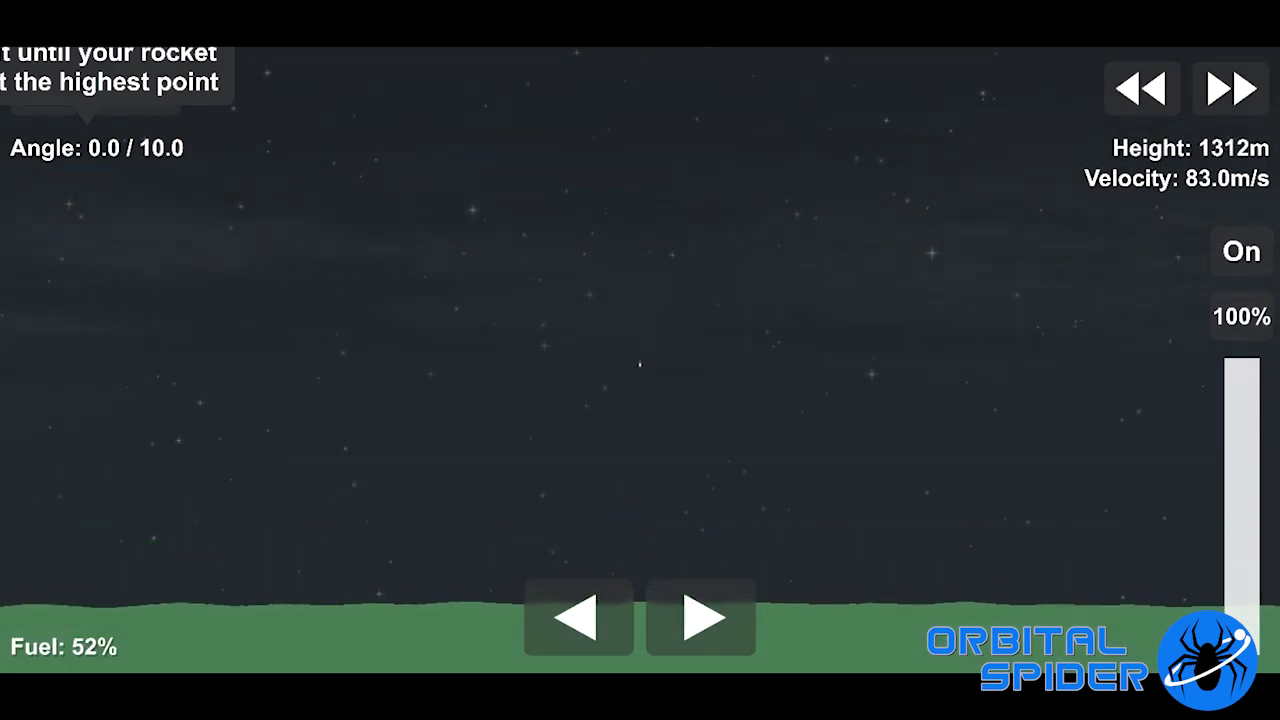
pyautogui.scroll(4, 640, 360)
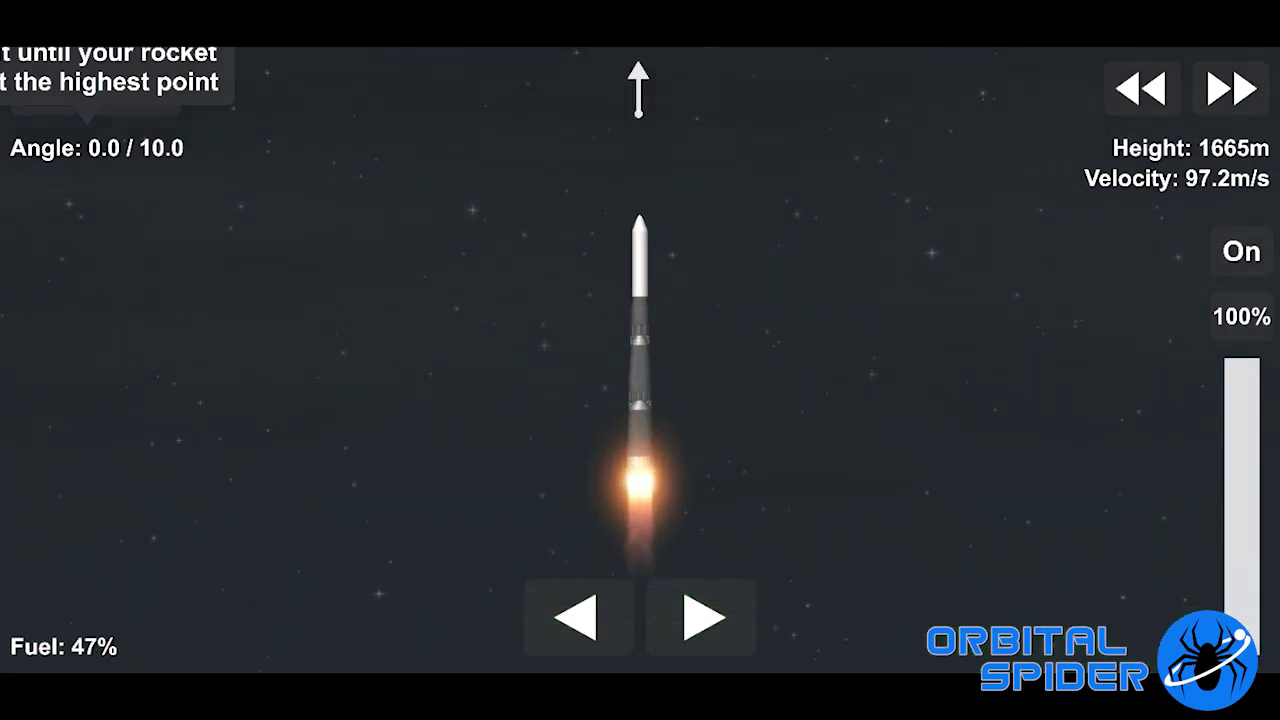
pyautogui.scroll(4, 640, 360)
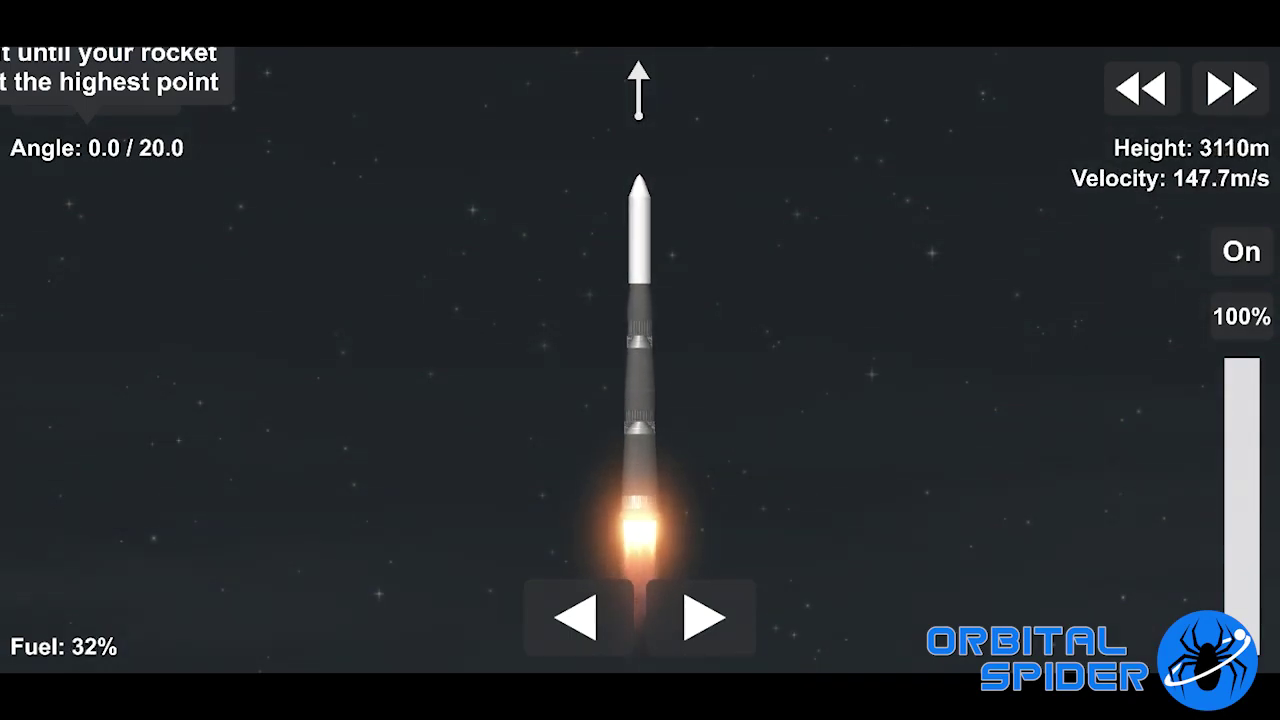
pyautogui.moveTo(705, 620); pyautogui.dragTo(705, 620)
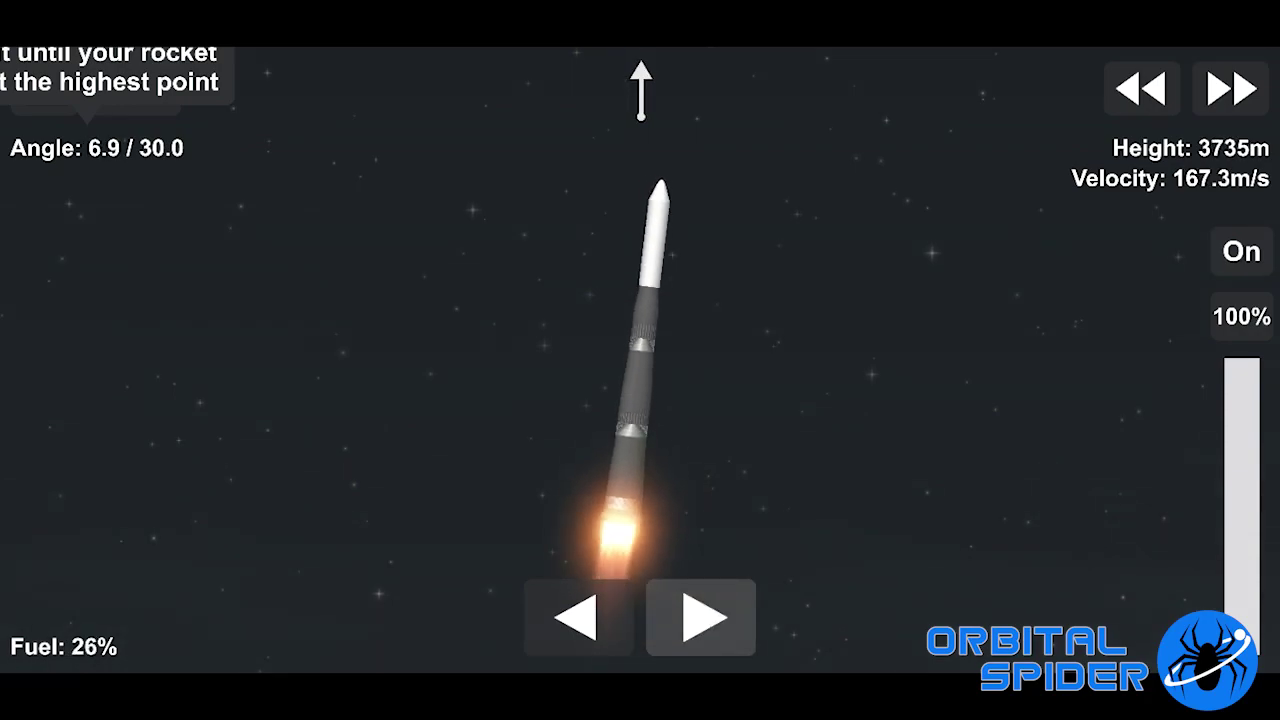
pyautogui.click(705, 620)
pyautogui.click(705, 620)
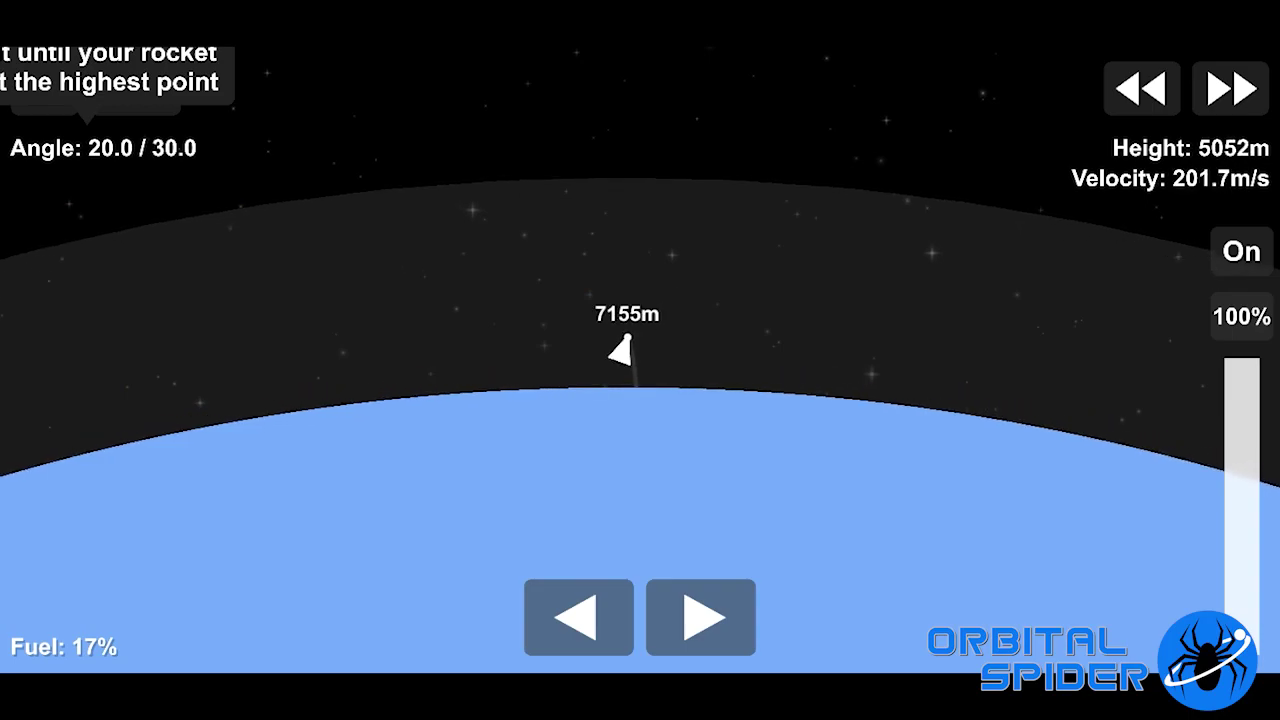
pyautogui.click(700, 618)
pyautogui.click(578, 618)
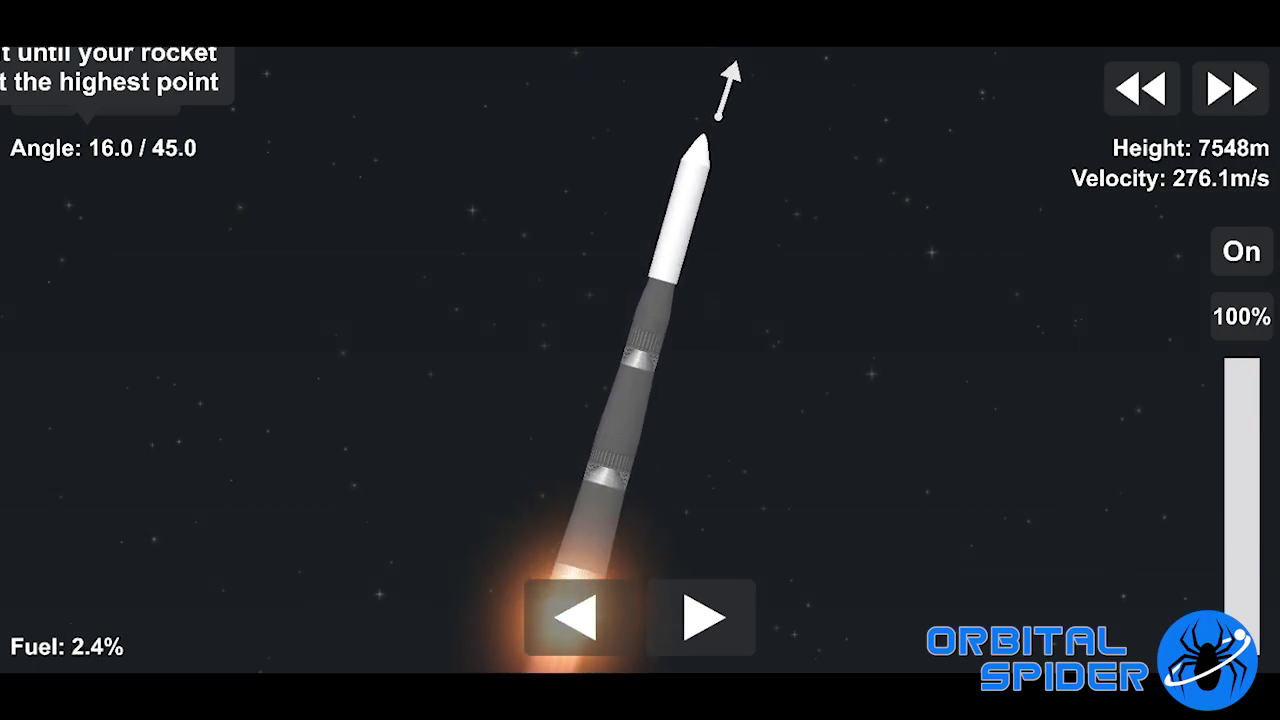
pyautogui.scroll(5, 640, 360)
pyautogui.scroll(4, 735, 90)
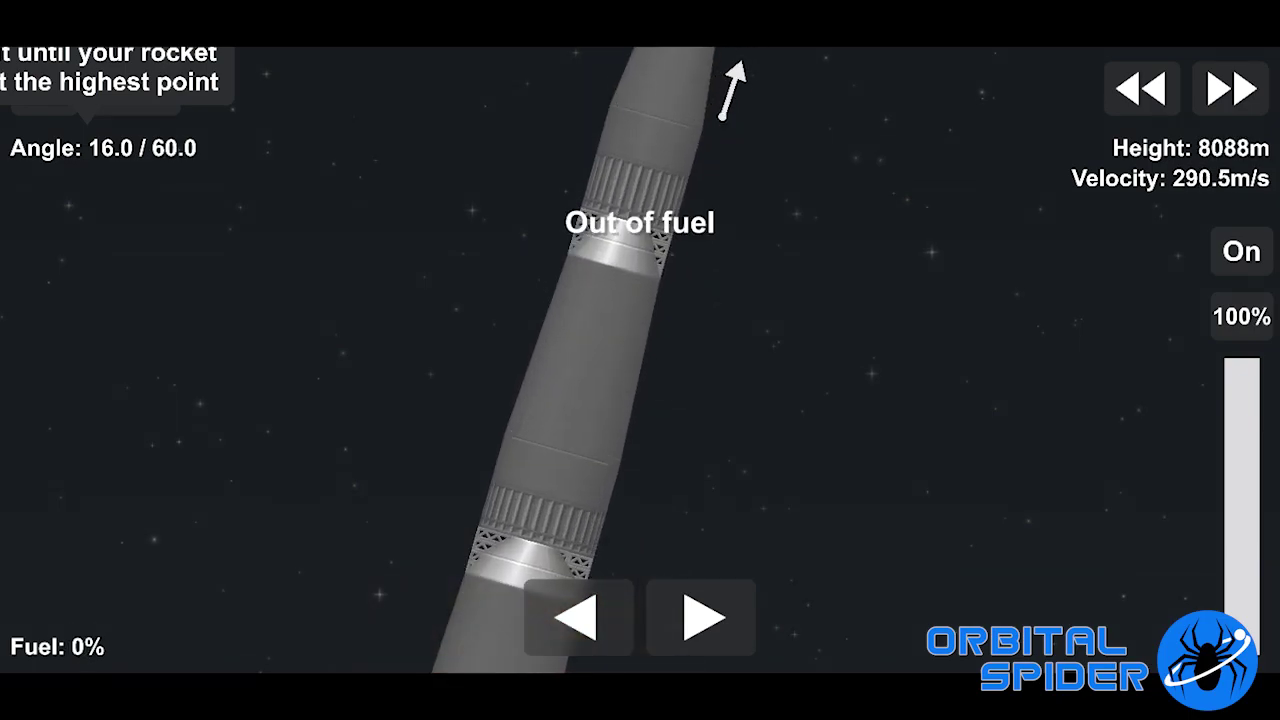
pyautogui.scroll(4, 735, 90)
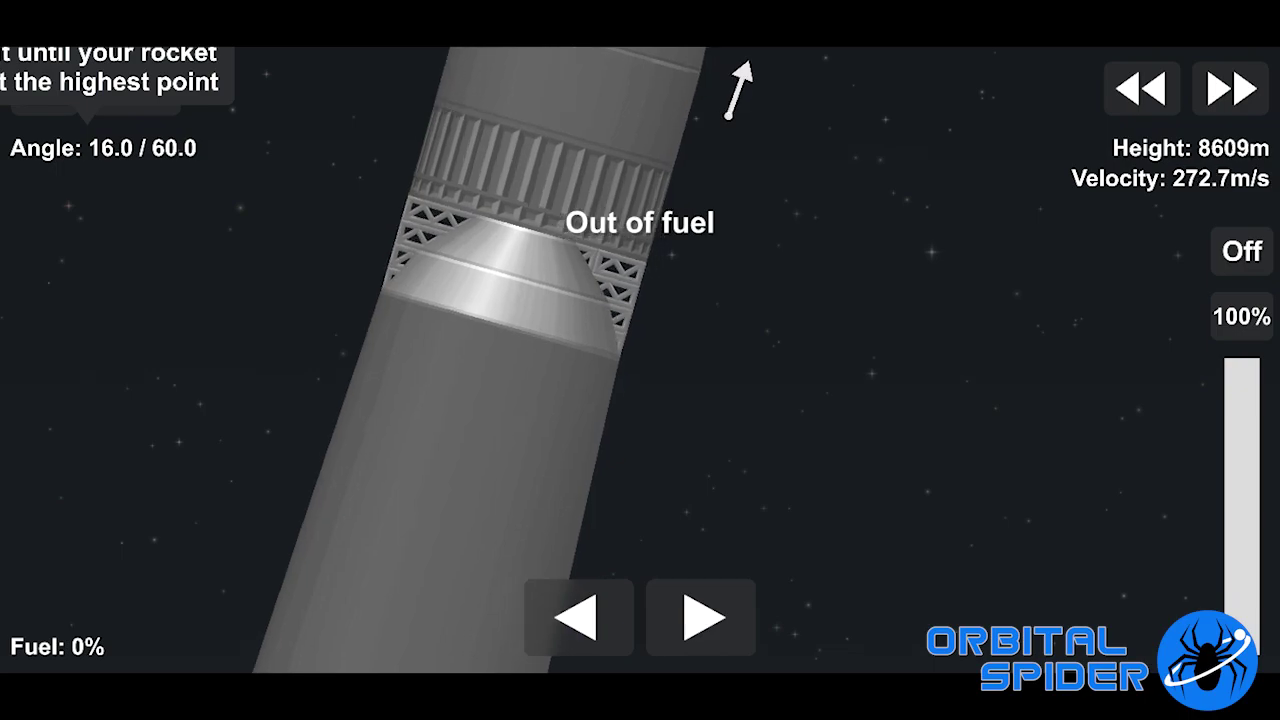
pyautogui.scroll(3, 737, 90)
# Step: Drop the spent lower stage and resume pitching the rocket right
pyautogui.click(520, 200)
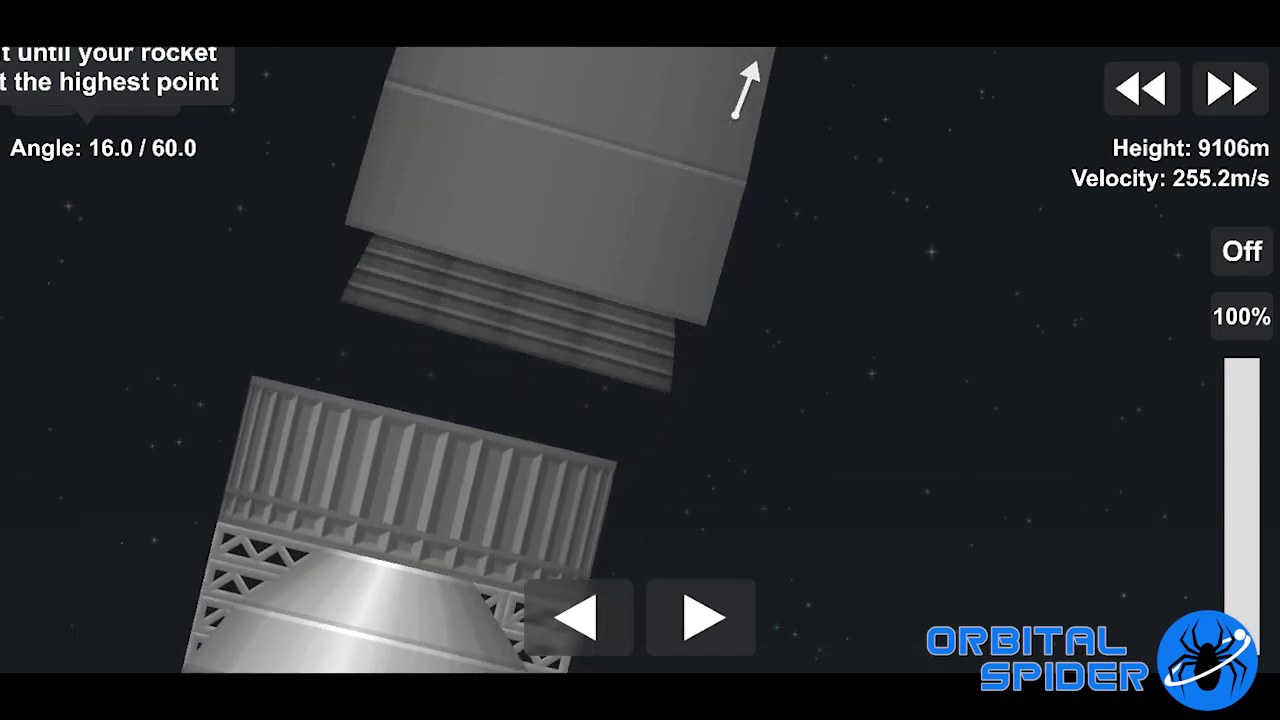
pyautogui.click(520, 300)
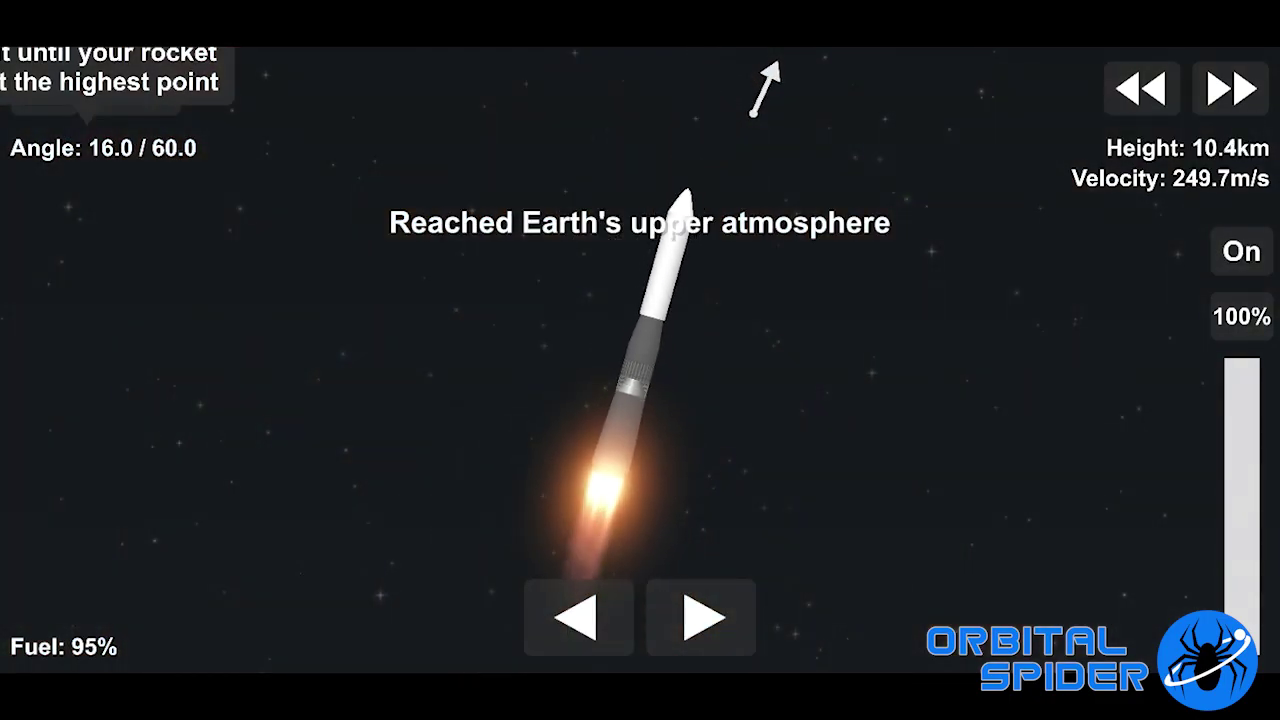
pyautogui.click(702, 618)
pyautogui.click(702, 618)
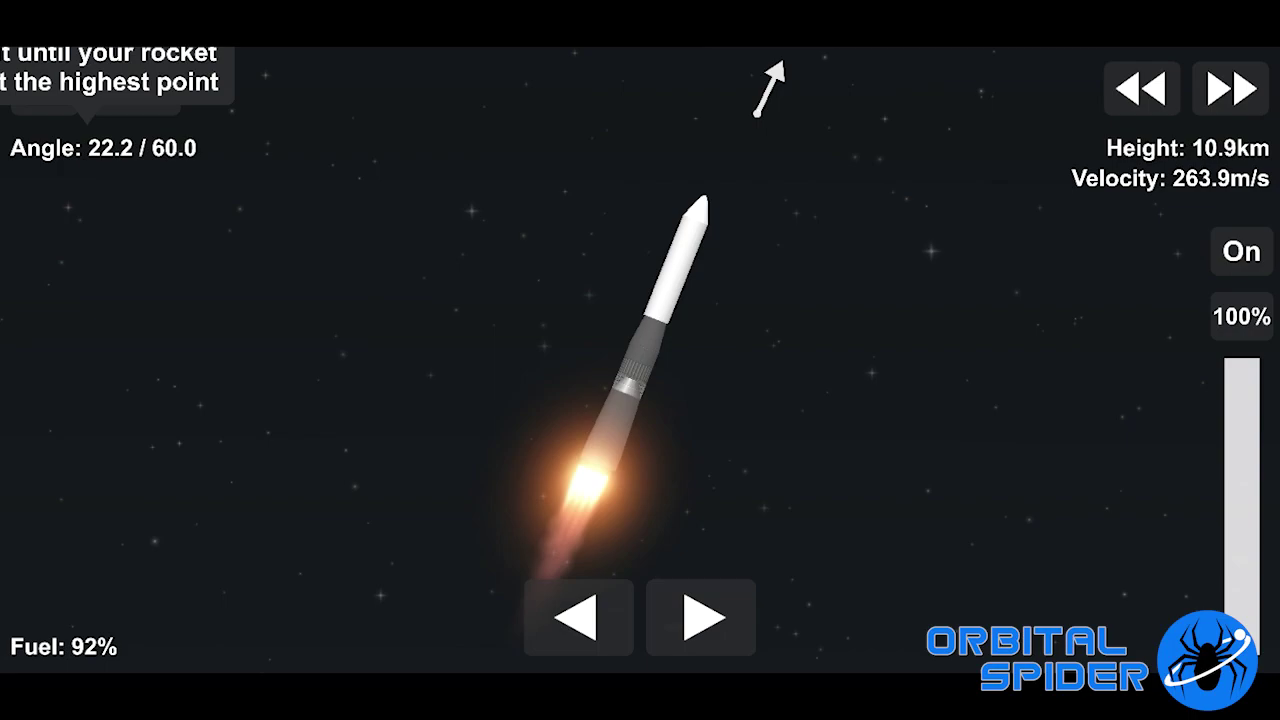
pyautogui.click(702, 618)
# Step: Keep pitching right toward the horizon to raise the apoapsis, checking the trajectory map
pyautogui.press('m')
pyautogui.click(702, 618)
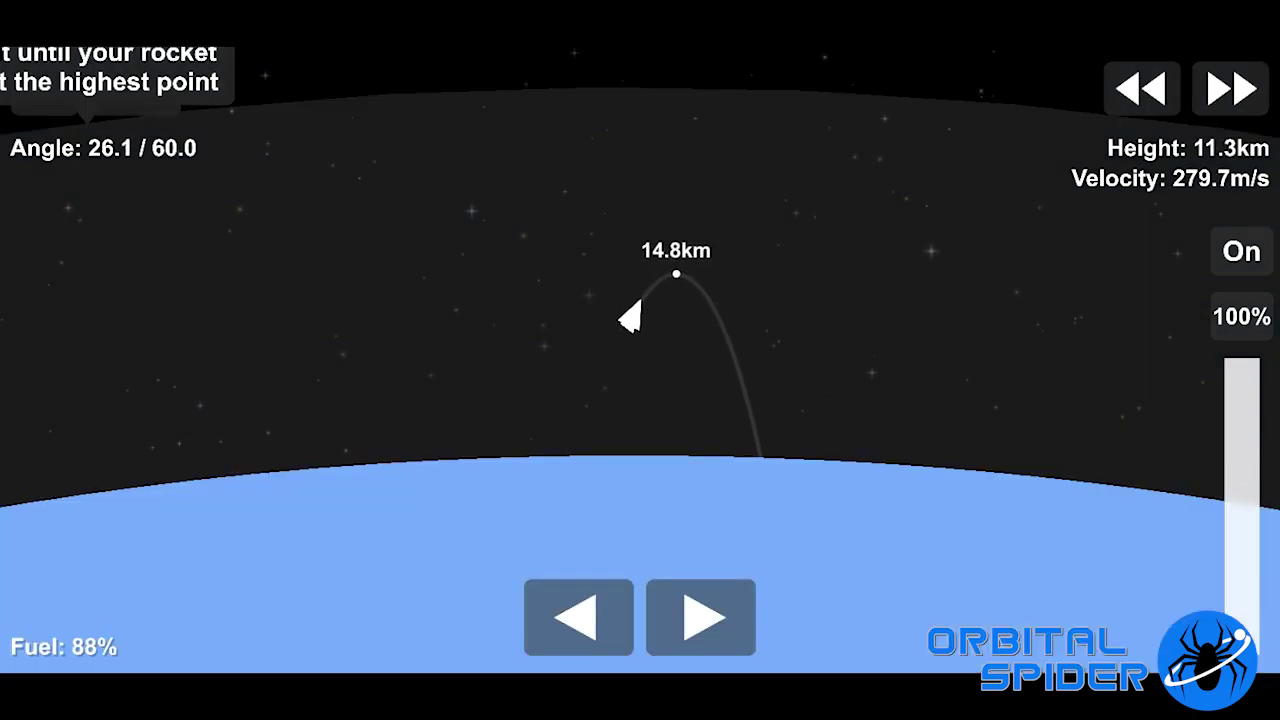
pyautogui.click(702, 618)
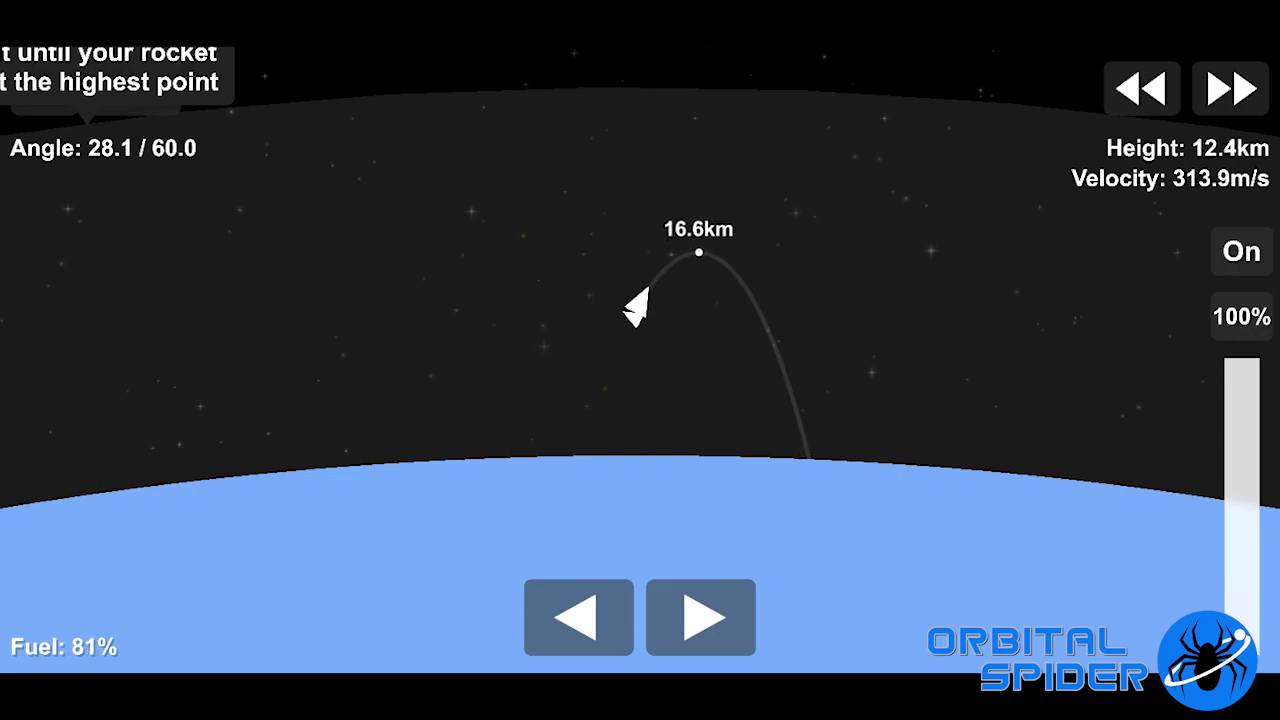
pyautogui.press('m')
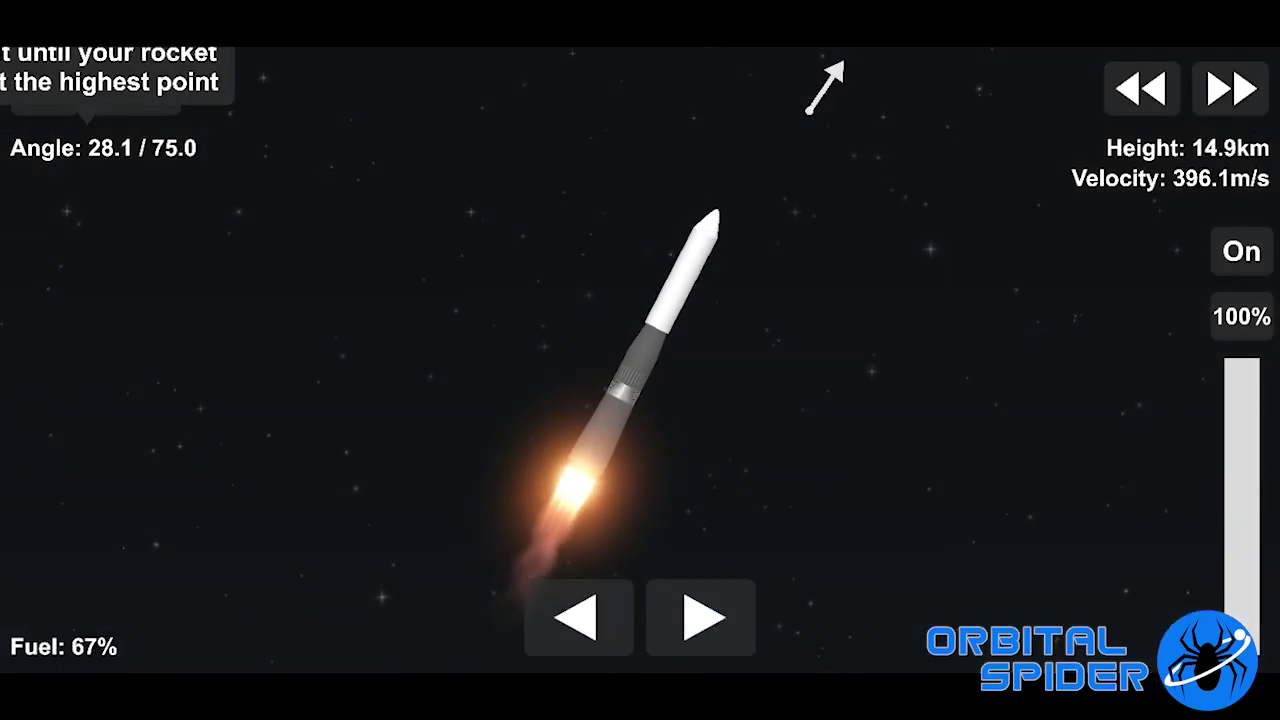
pyautogui.press('m')
pyautogui.press('Right')
pyautogui.press('Right')
pyautogui.press('Right')
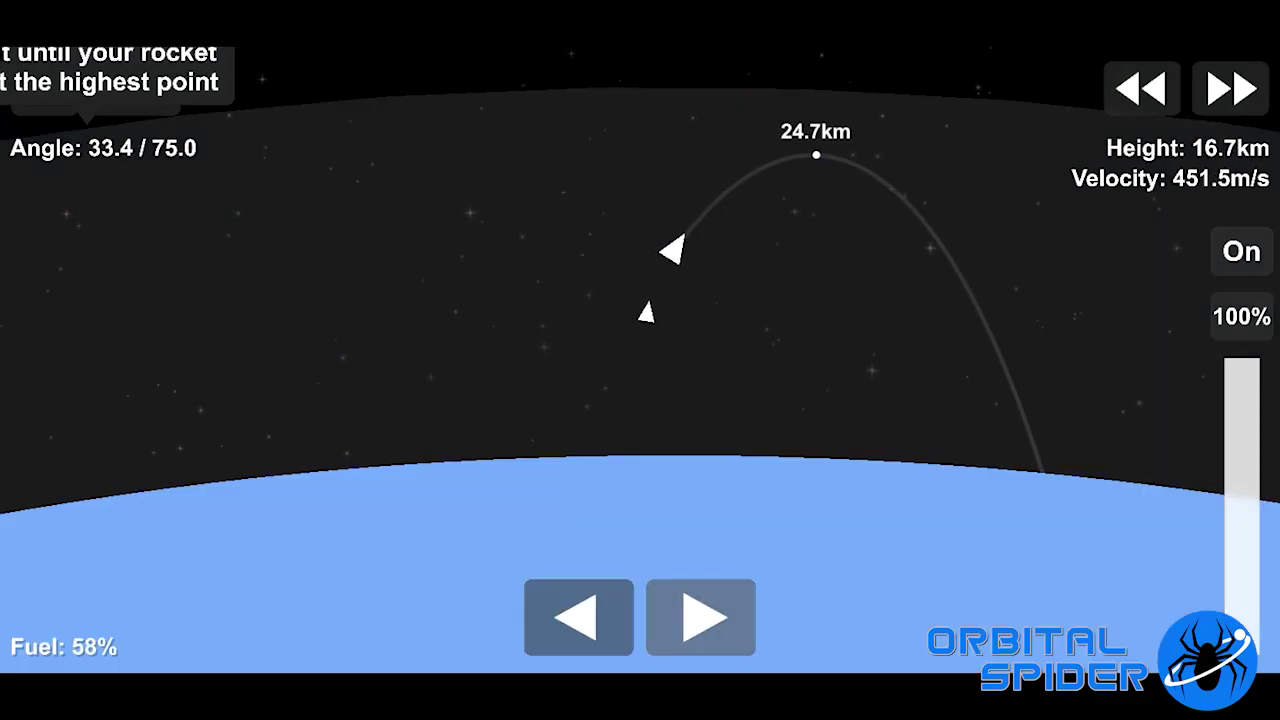
pyautogui.press('Right')
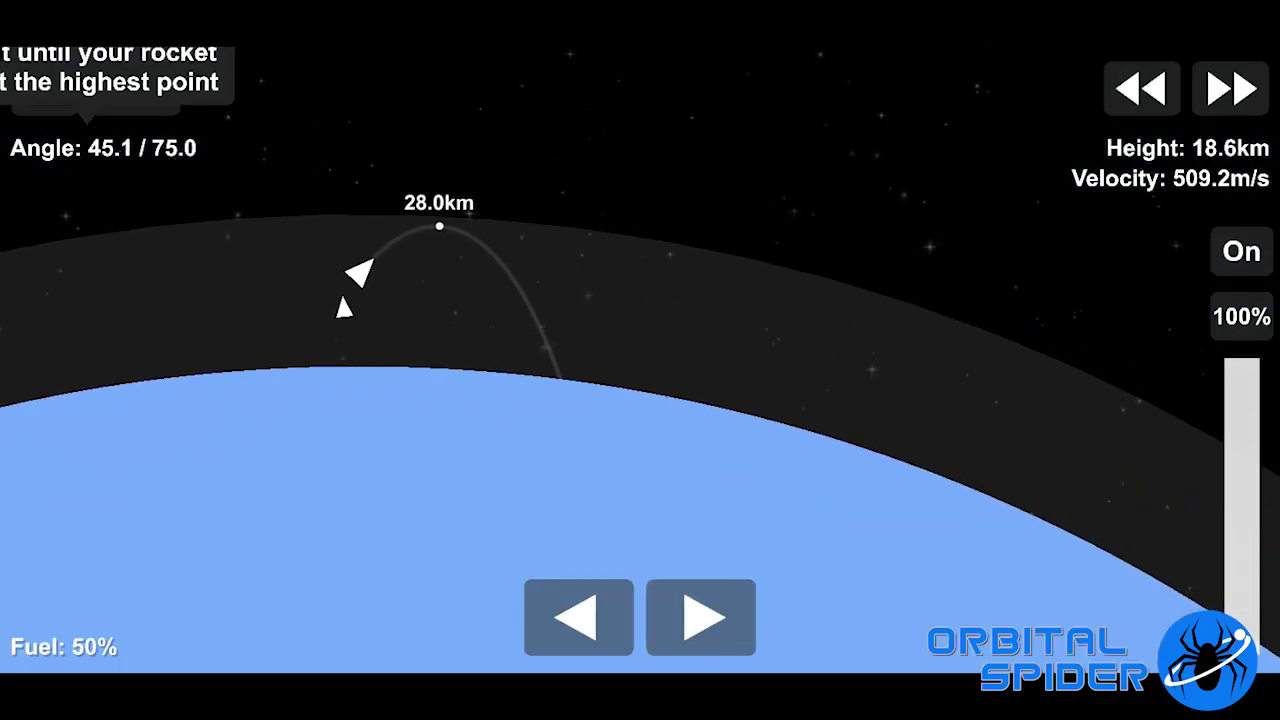
pyautogui.press('Right')
pyautogui.press('Right')
pyautogui.press('Right')
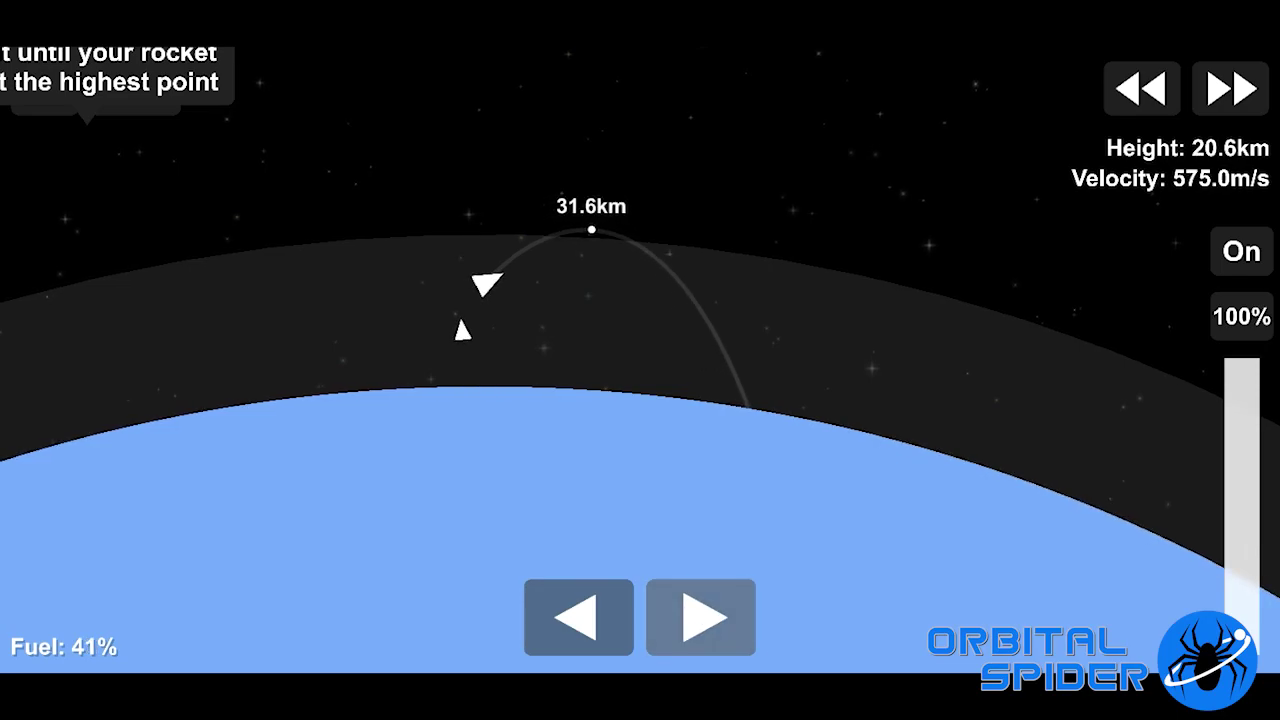
# Step: Tilt the rocket slightly further right, then jettison the payload fairing
pyautogui.press('m')
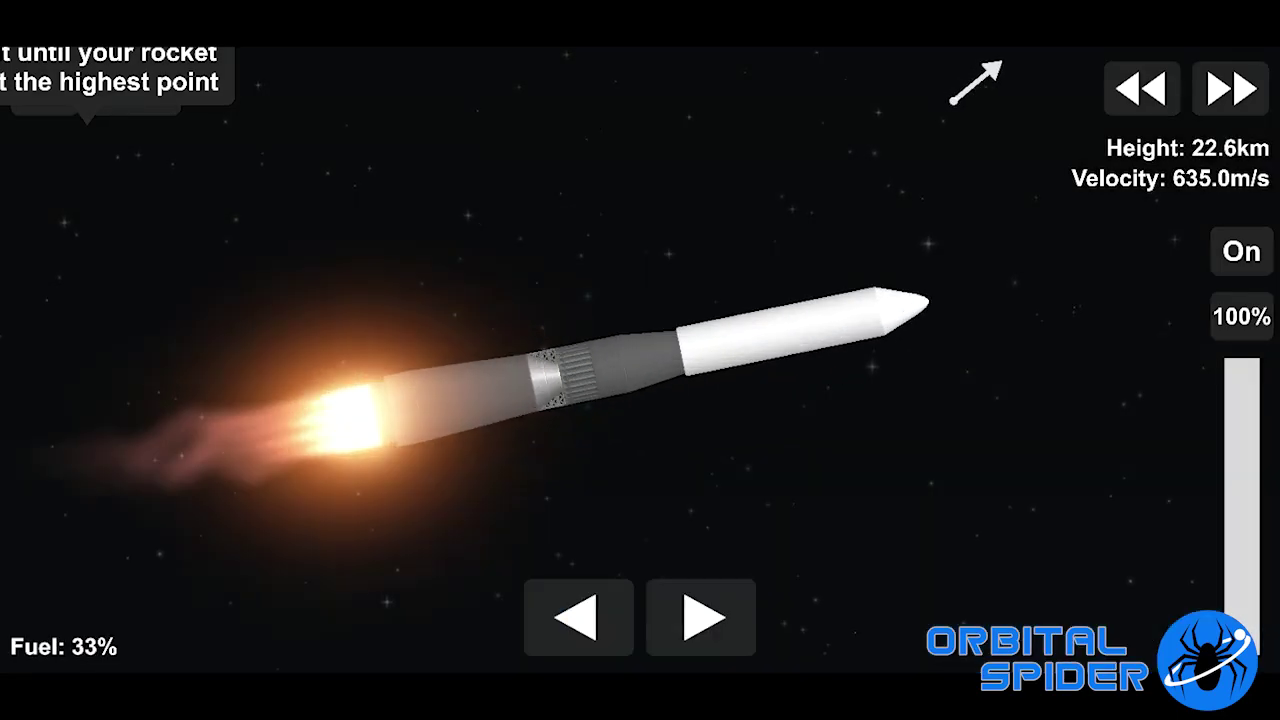
pyautogui.press('m')
pyautogui.press('Right')
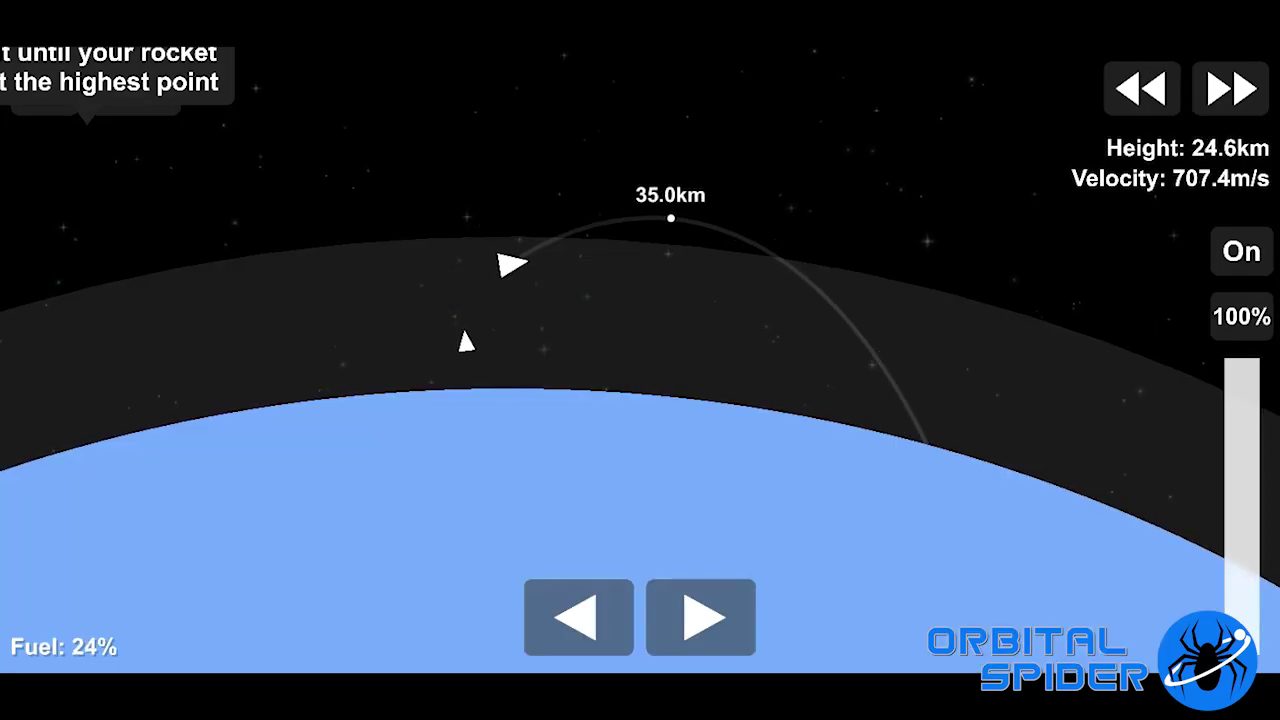
pyautogui.press('m')
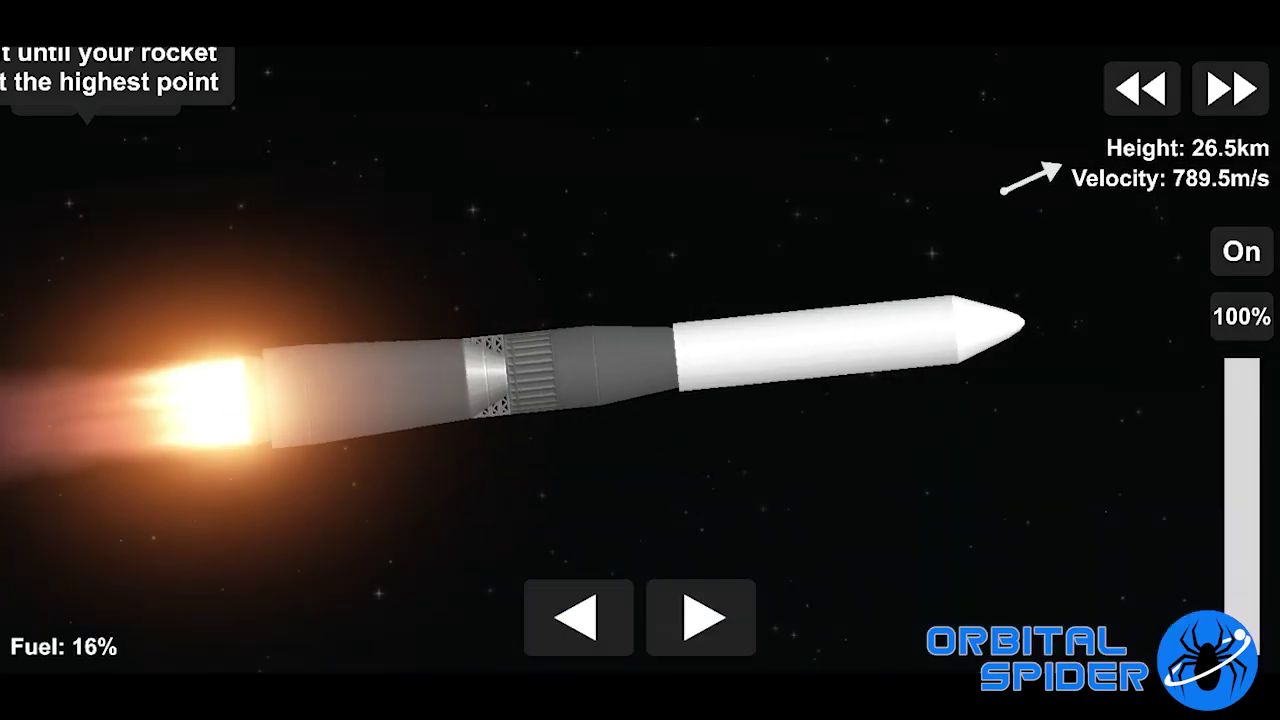
pyautogui.press('m')
pyautogui.press('m')
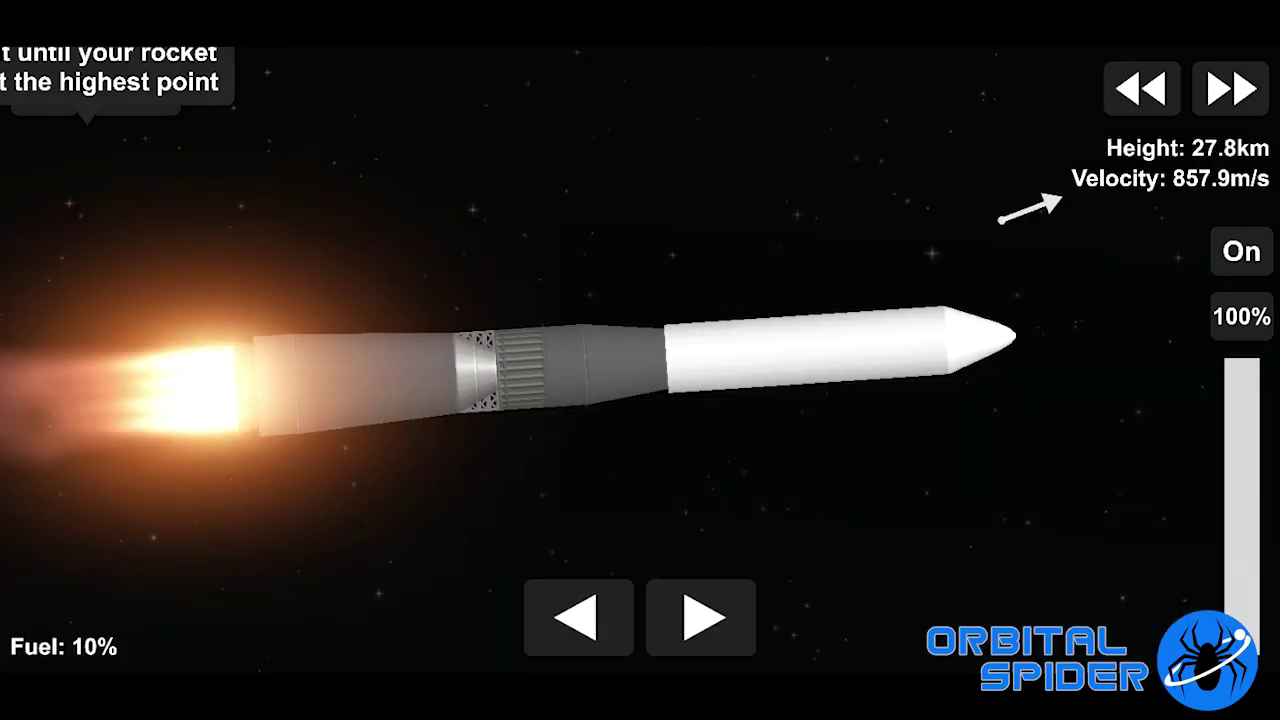
pyautogui.press('space')
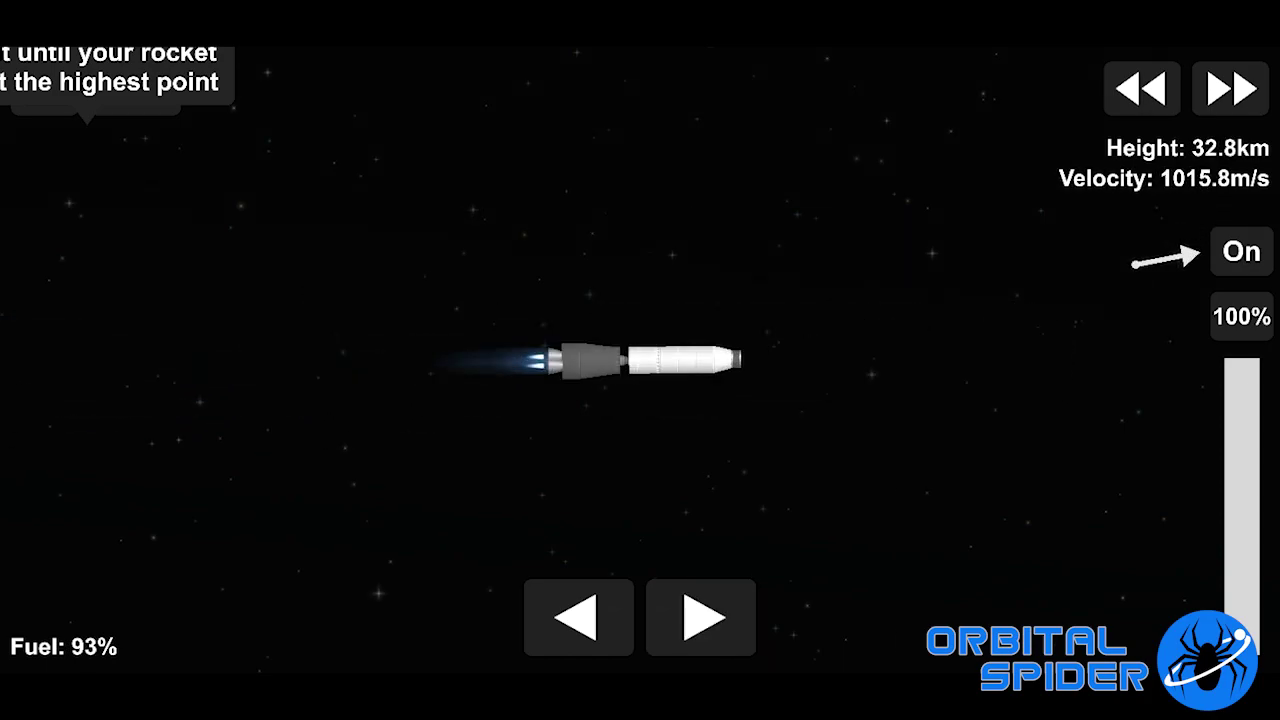
pyautogui.scroll(5, 640, 360)
# Step: Follow the second-stage burn on the map until low Earth orbit at about 40.9 km
pyautogui.press('m')
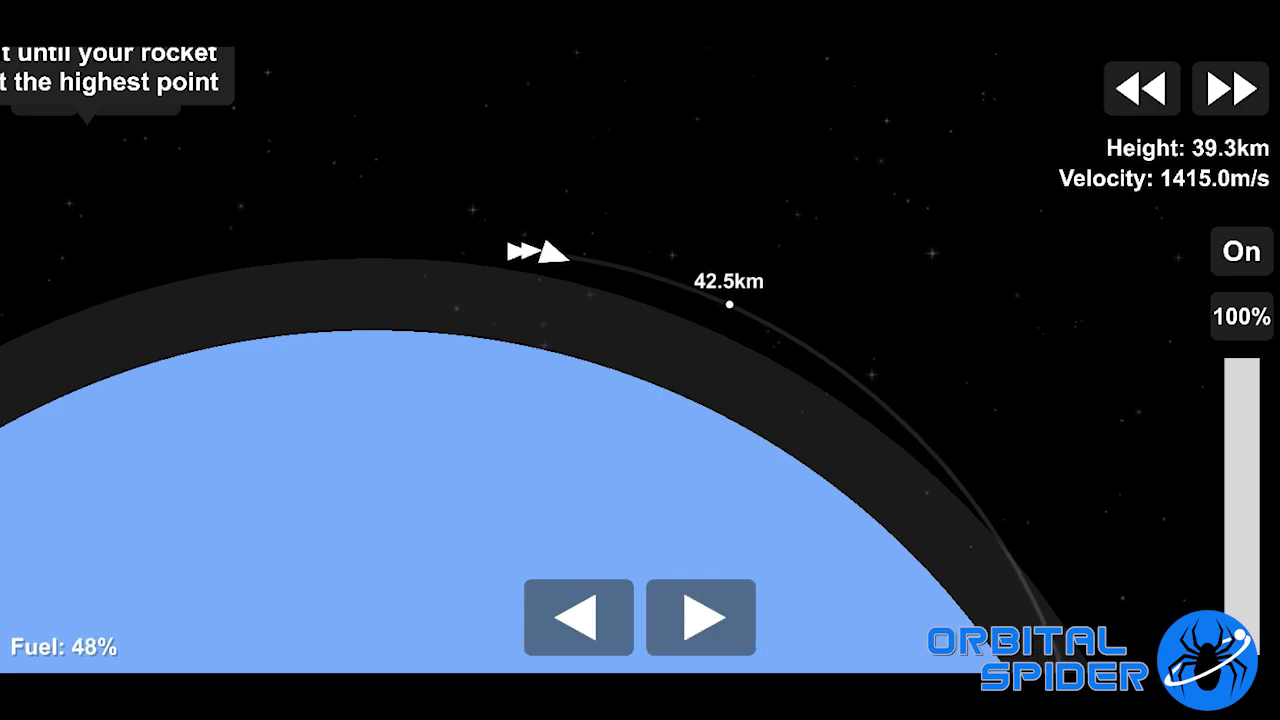
pyautogui.scroll(-3, 640, 360)
pyautogui.press('m')
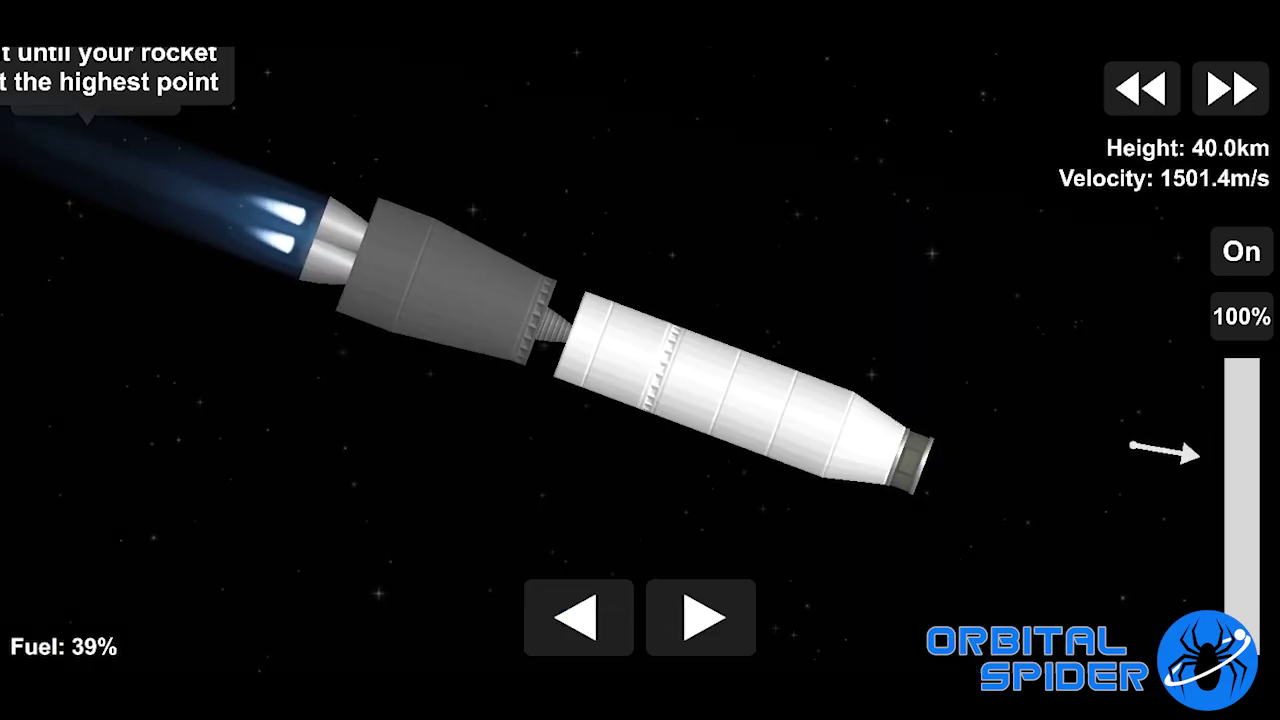
pyautogui.press('m')
pyautogui.scroll(-3, 640, 360)
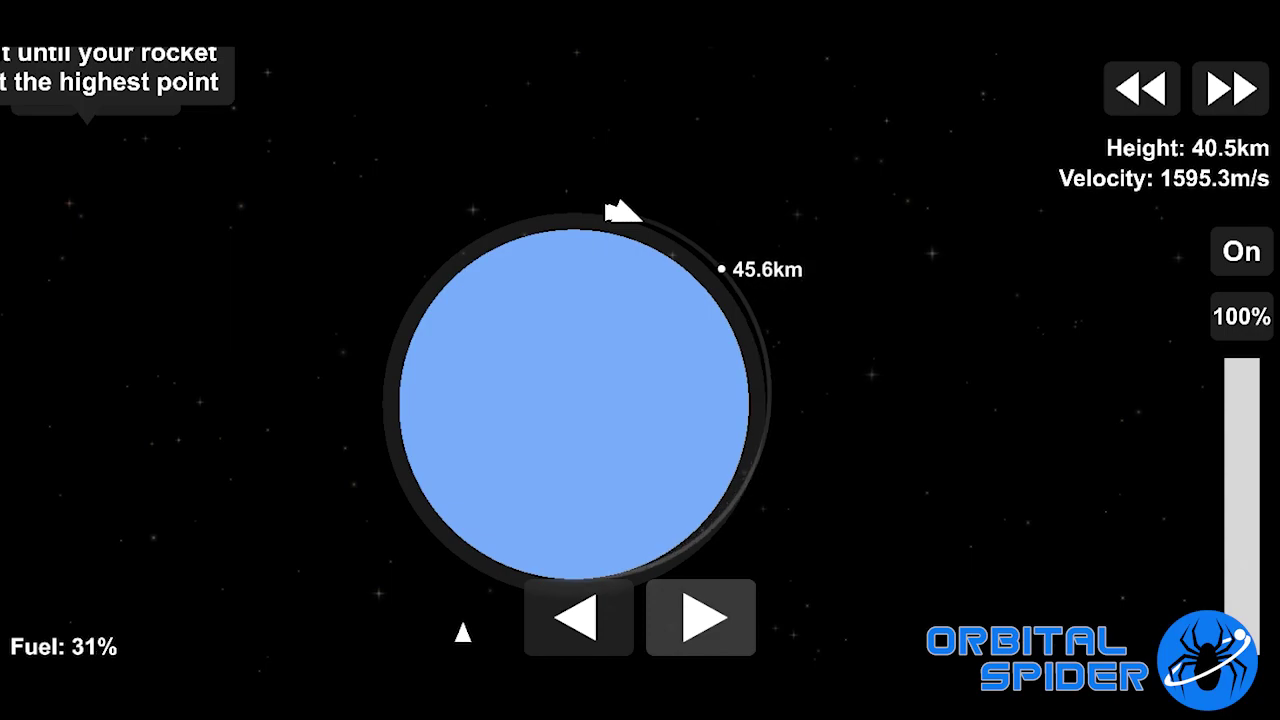
# Step: Cut the engine in low Earth orbit and set the Moon as the navigation target
pyautogui.click(1241, 251)
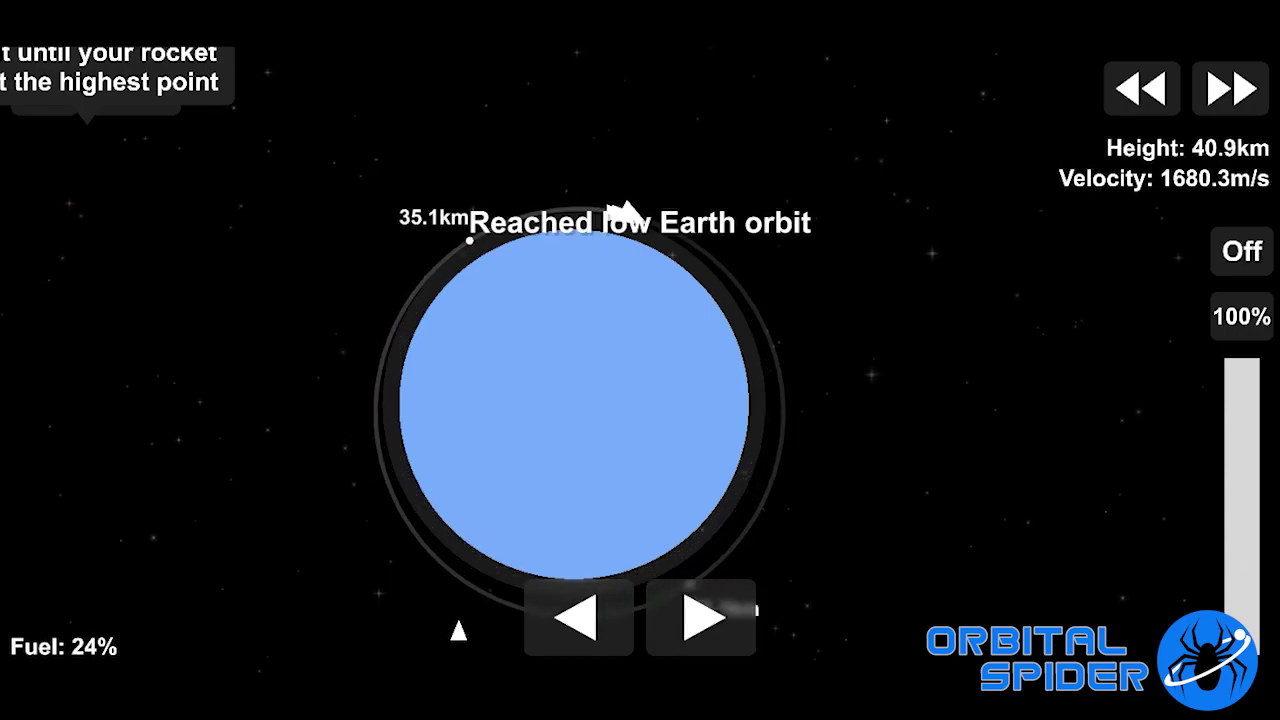
pyautogui.press('m')
pyautogui.press('m')
pyautogui.scroll(-5, 640, 360)
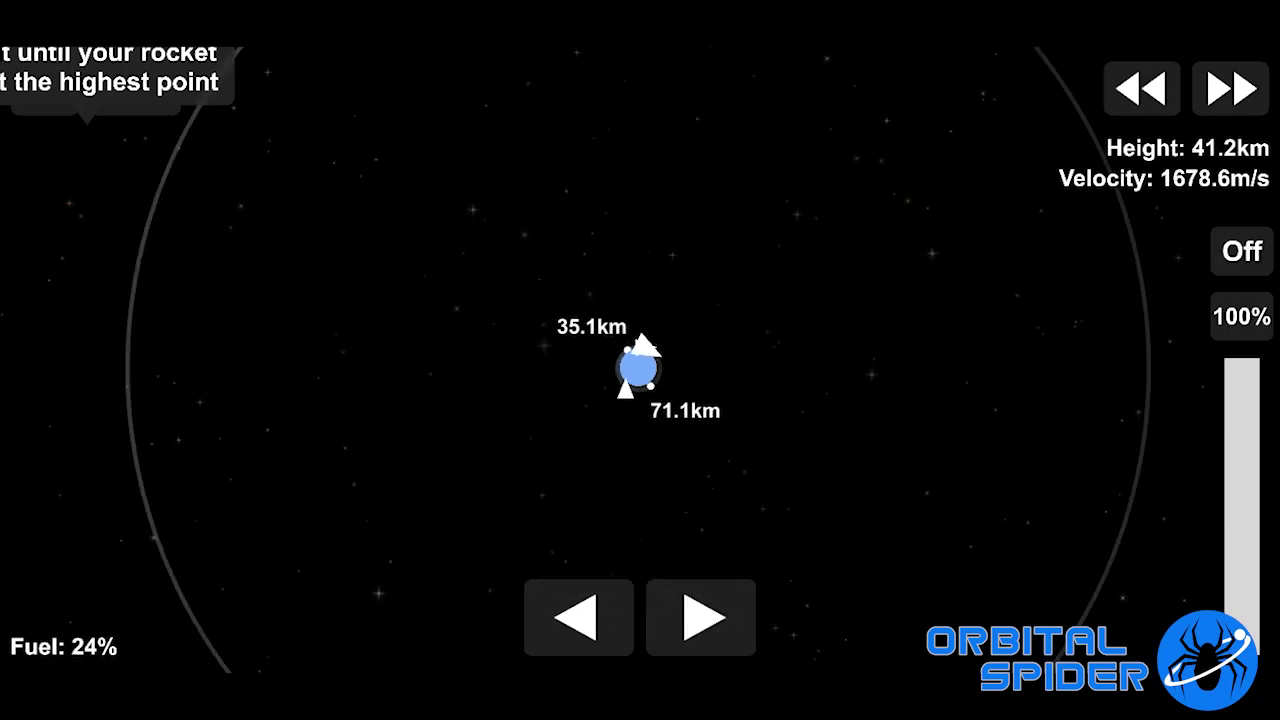
pyautogui.click(600, 245)
pyautogui.click(620, 340)
pyautogui.scroll(5, 640, 360)
pyautogui.scroll(3, 640, 360)
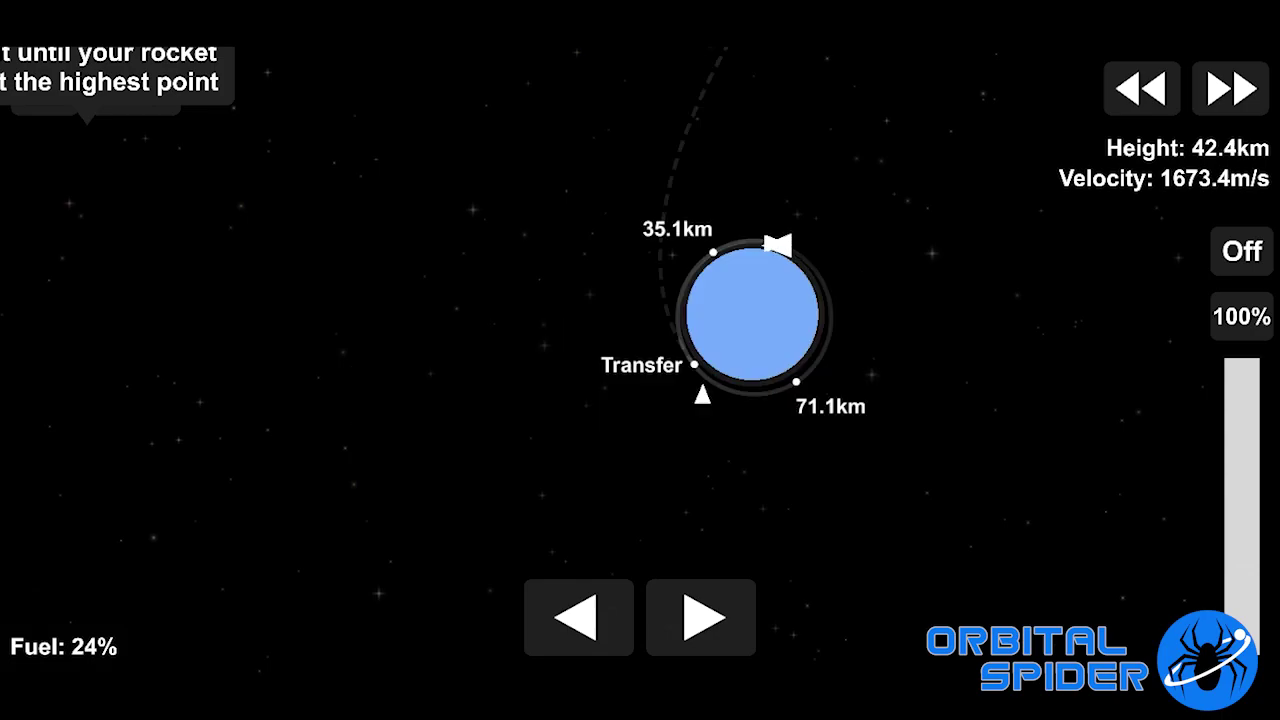
# Step: Time-warp to the transfer point, then return time to normal speed
pyautogui.press('.')
pyautogui.press('.')
pyautogui.press('.')
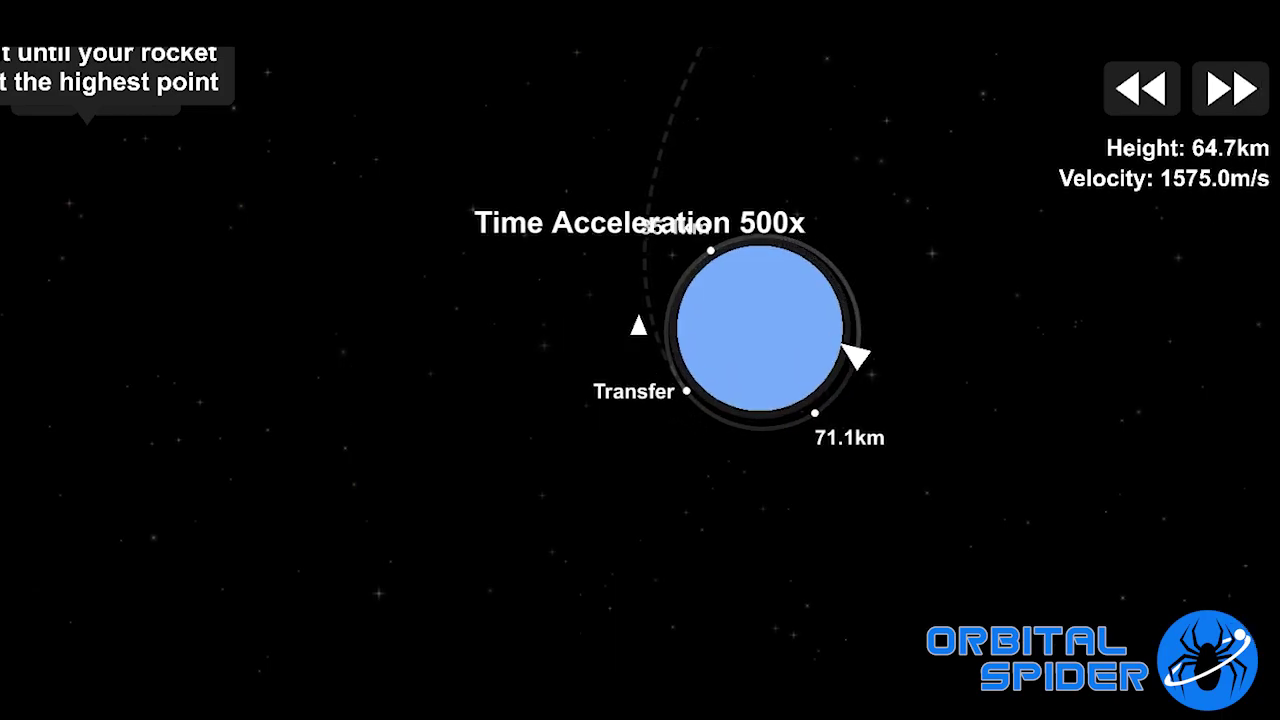
pyautogui.press(',')
pyautogui.press('/')
pyautogui.scroll(5, 760, 330)
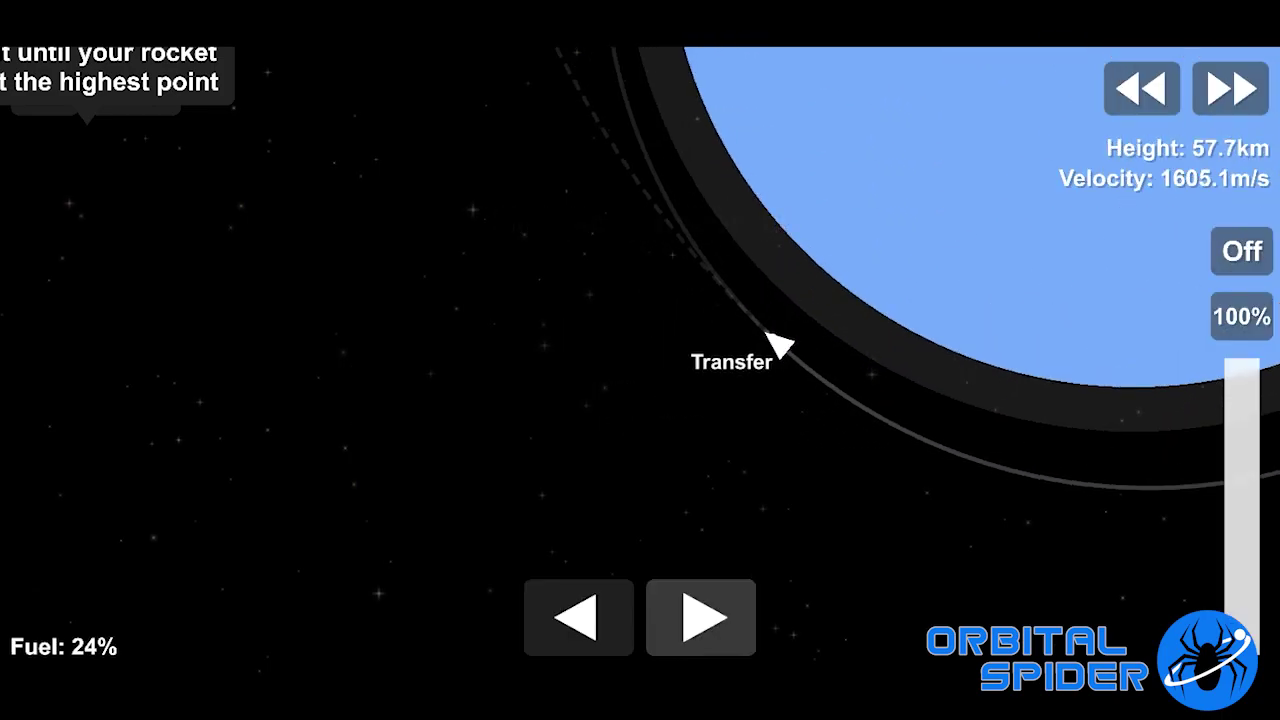
pyautogui.press('m')
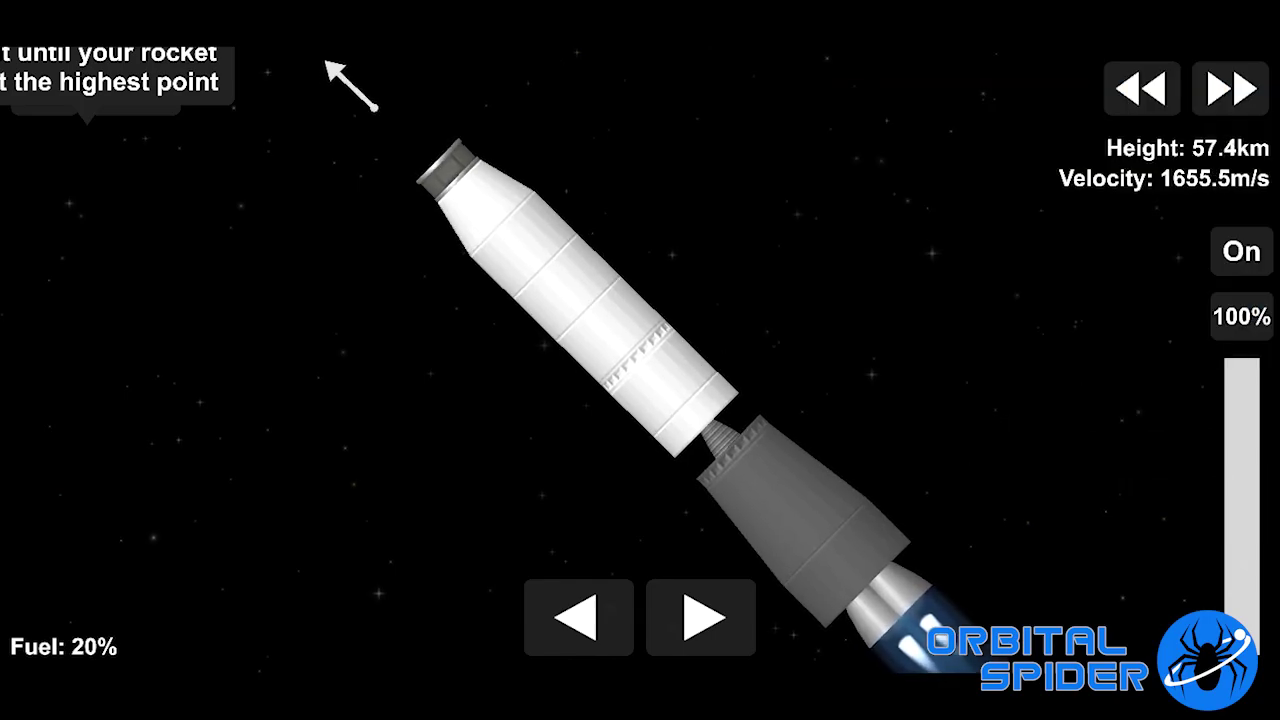
pyautogui.press('m')
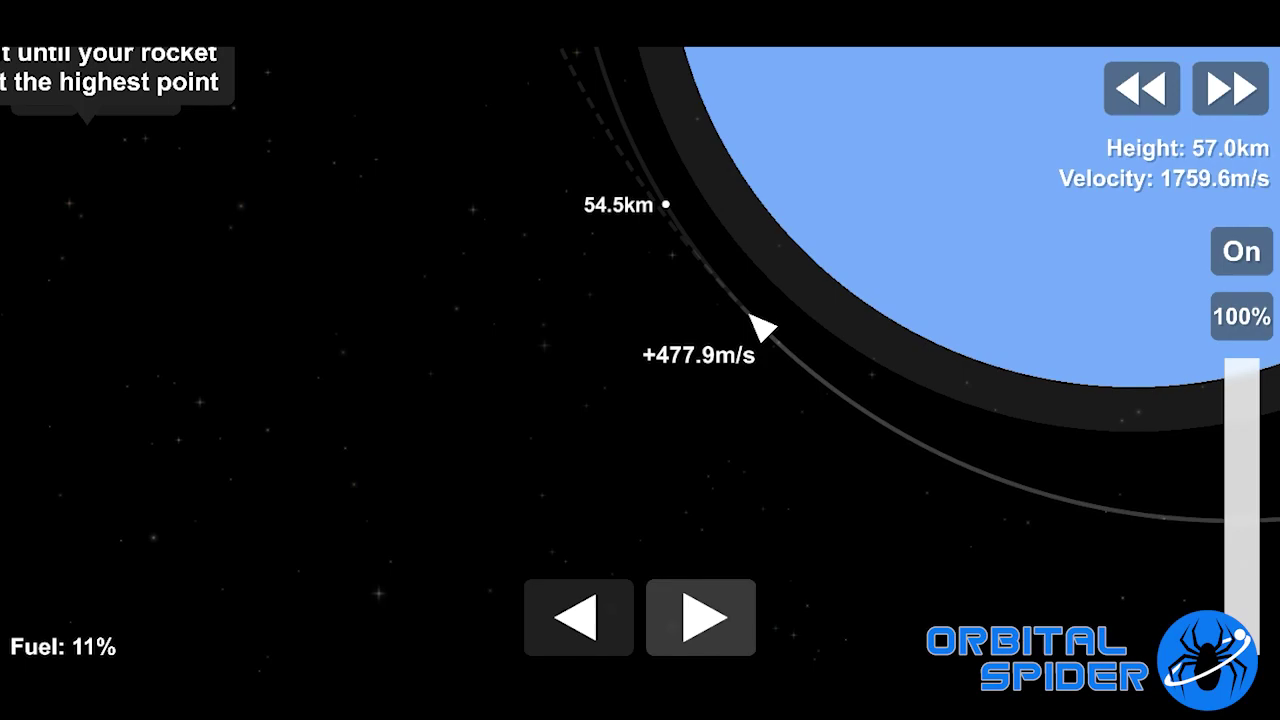
# Step: Activate the next stage when fuel runs out and burn until a Moon encounter appears at about 6,048 km
pyautogui.press('m')
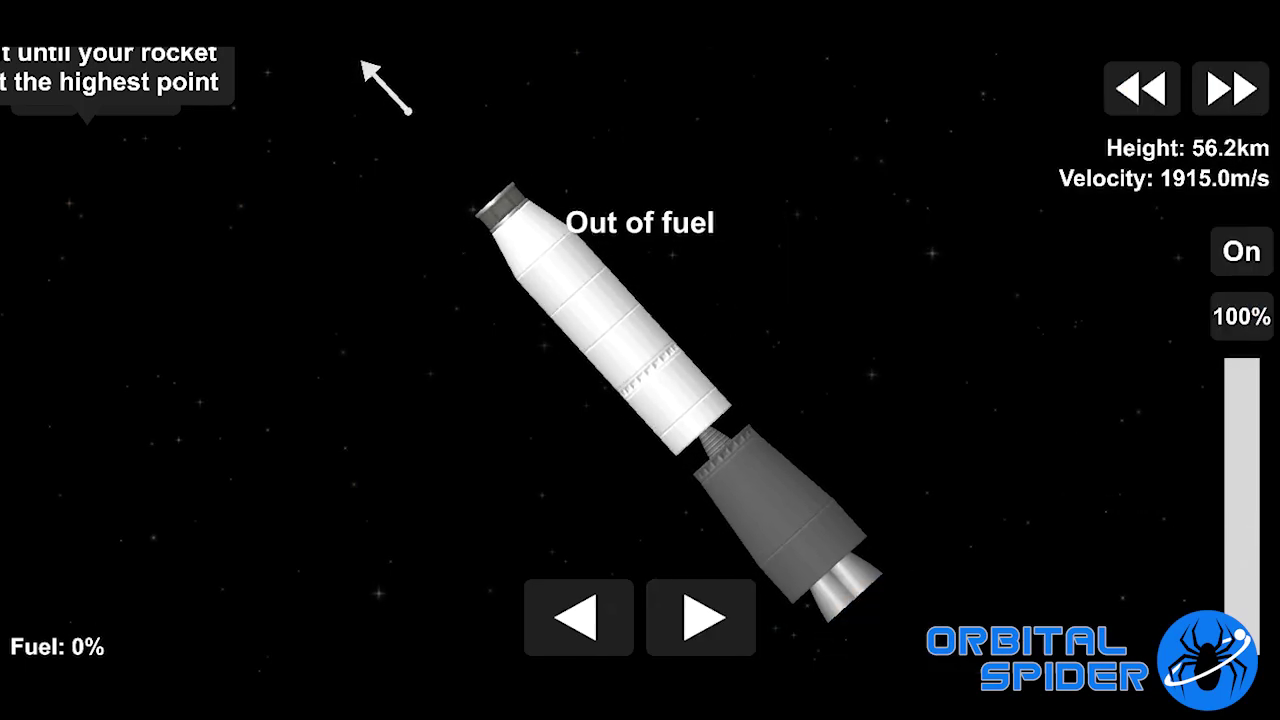
pyautogui.scroll(4, 372, 70)
pyautogui.scroll(-2, 372, 70)
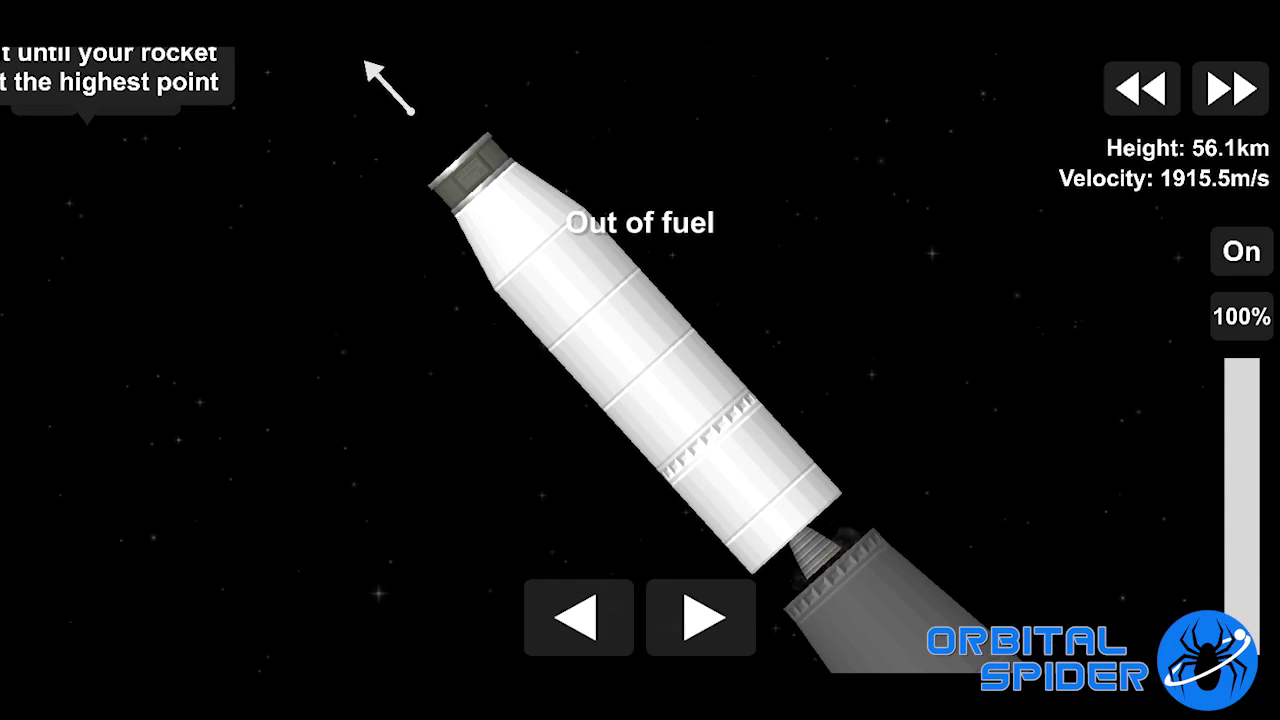
pyautogui.press('space')
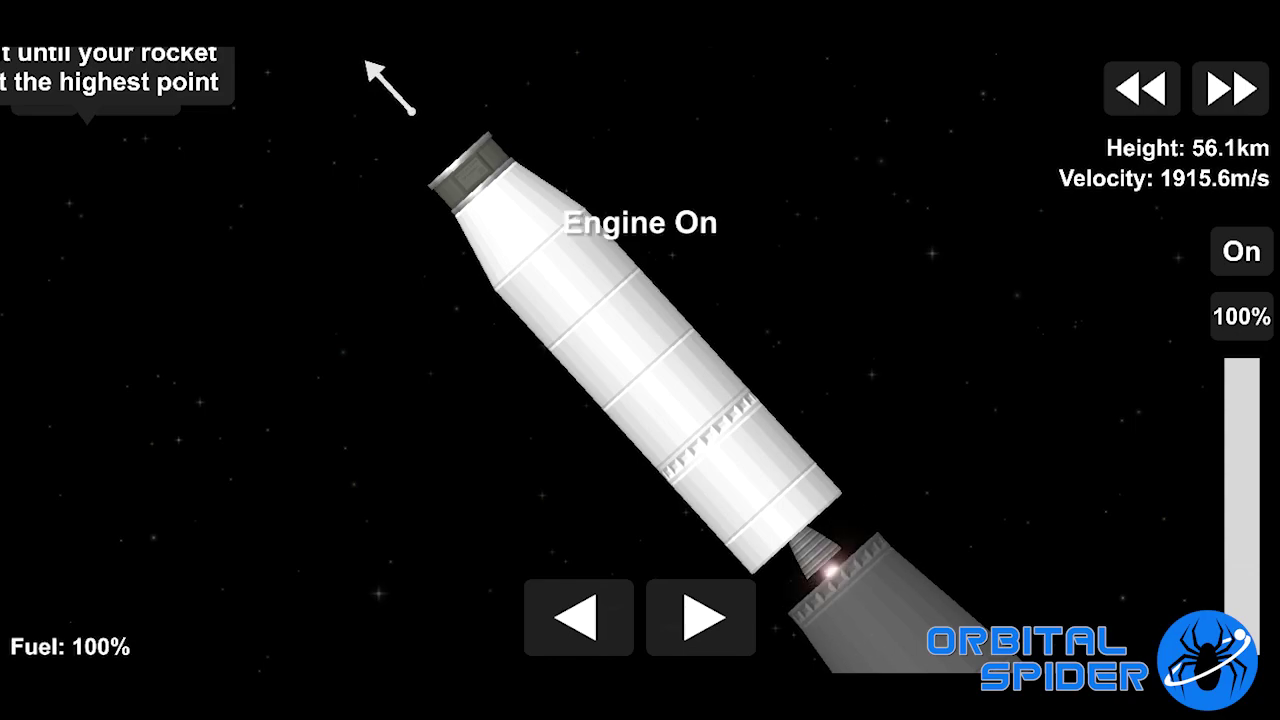
pyautogui.press('m')
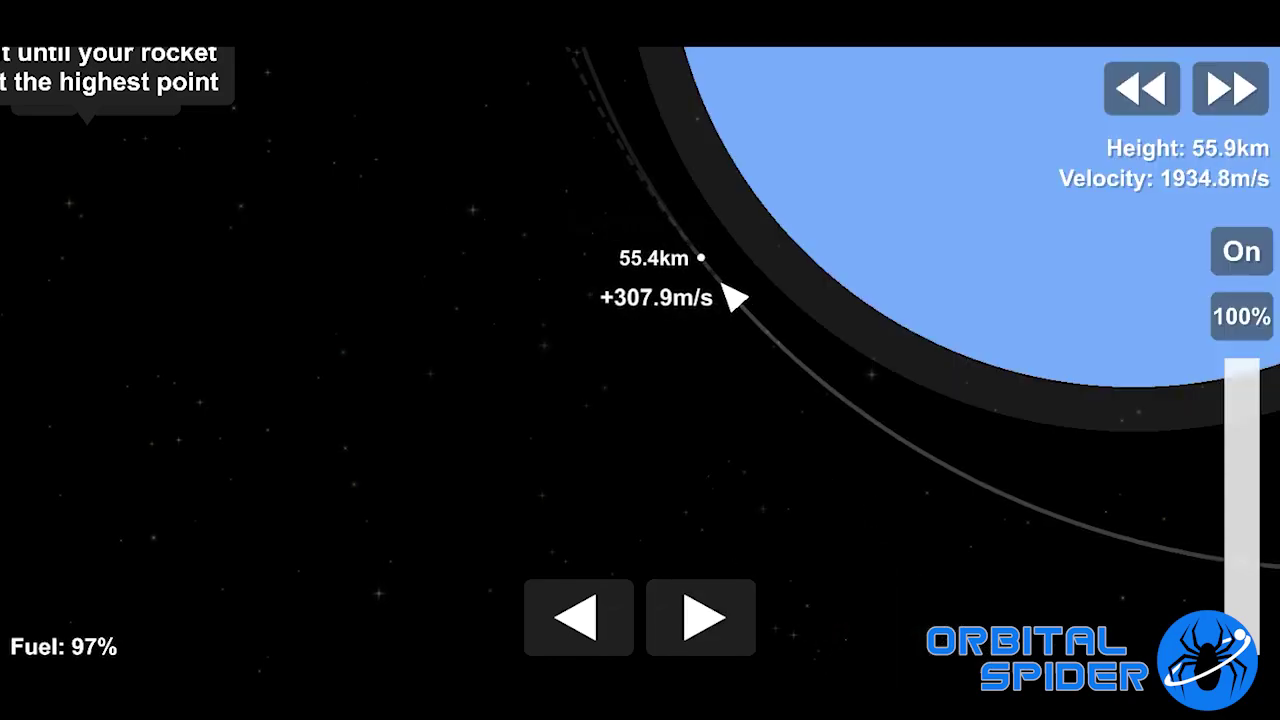
pyautogui.scroll(-5, 640, 360)
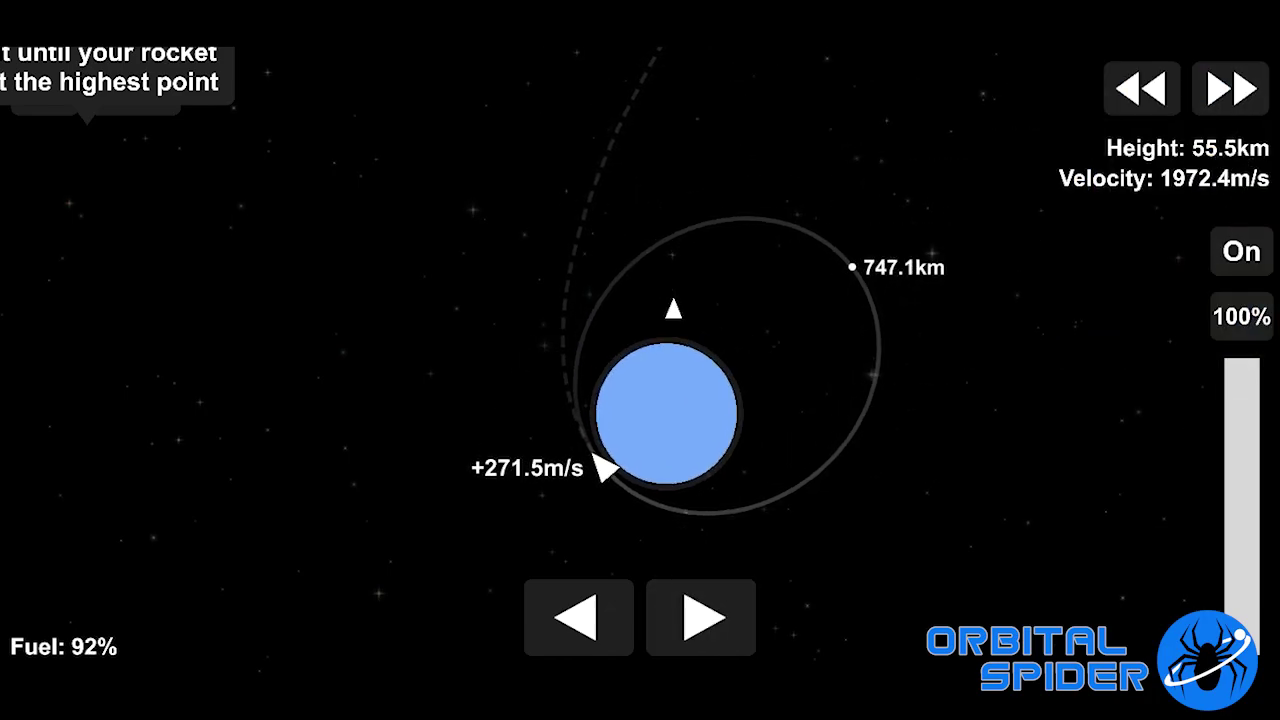
pyautogui.scroll(5, 640, 360)
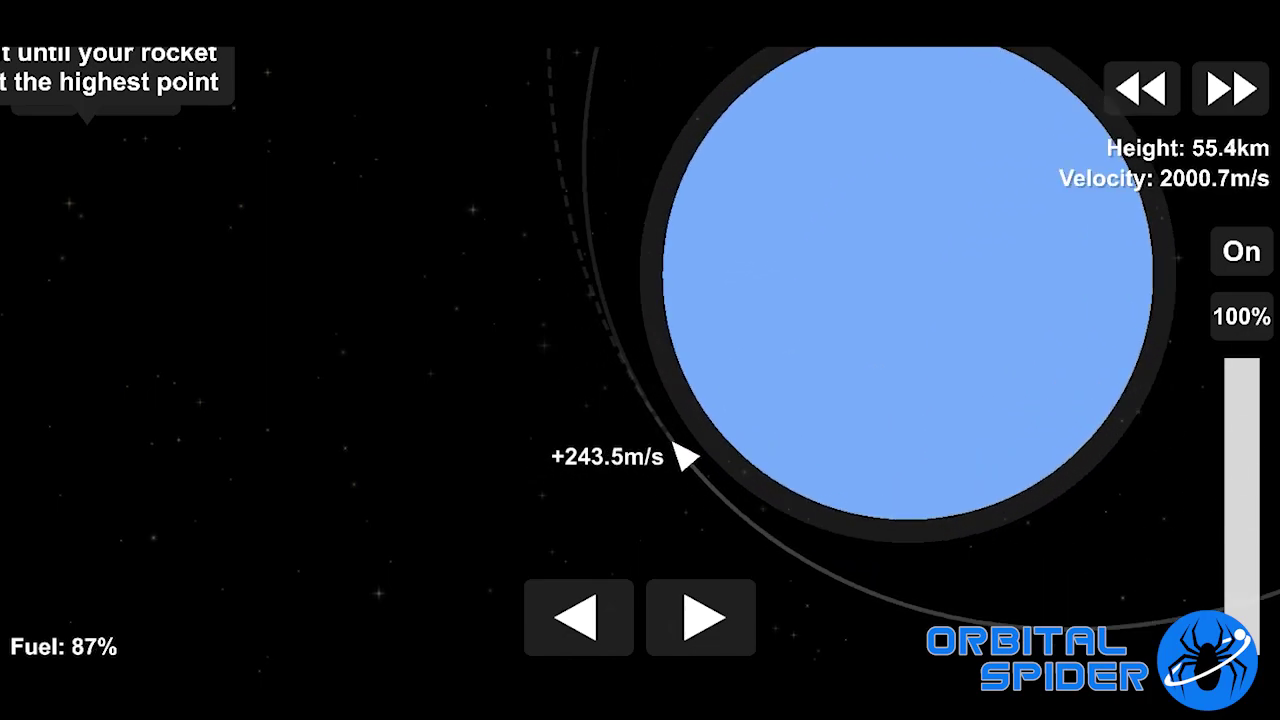
pyautogui.scroll(-4, 640, 360)
pyautogui.scroll(-3, 640, 360)
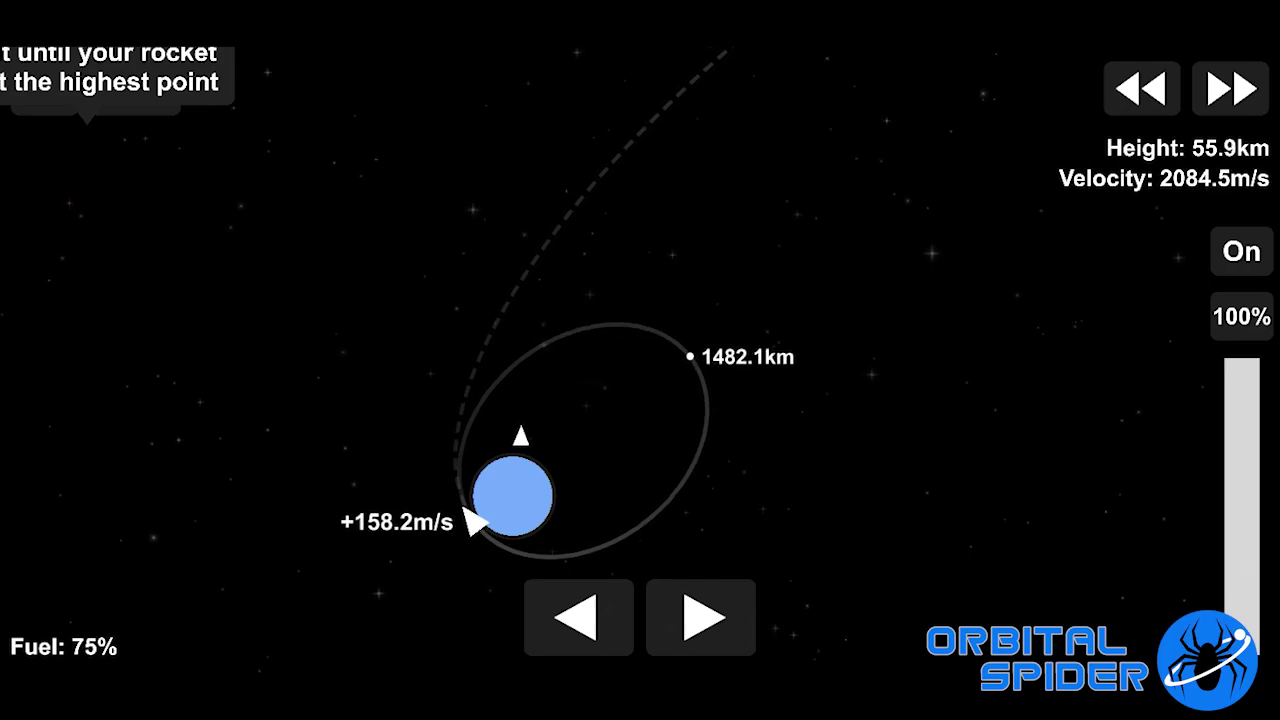
pyautogui.press('m')
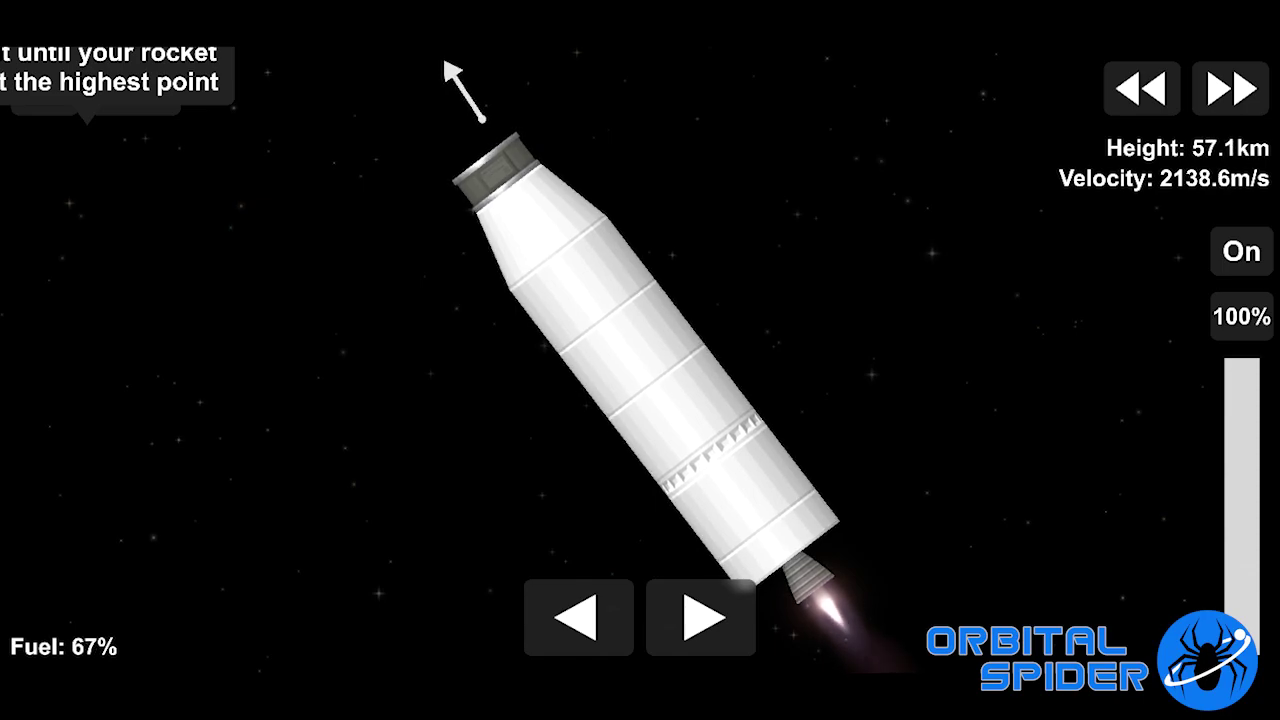
pyautogui.press('m')
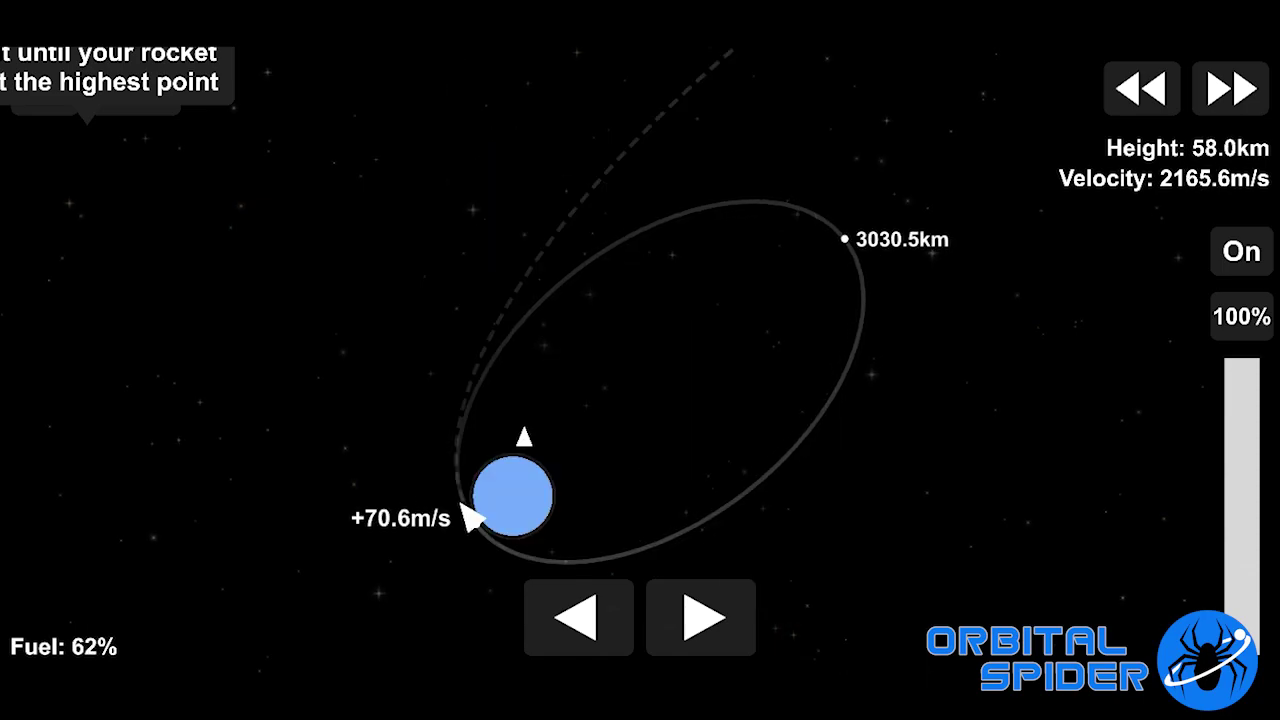
pyautogui.scroll(-3, 580, 432)
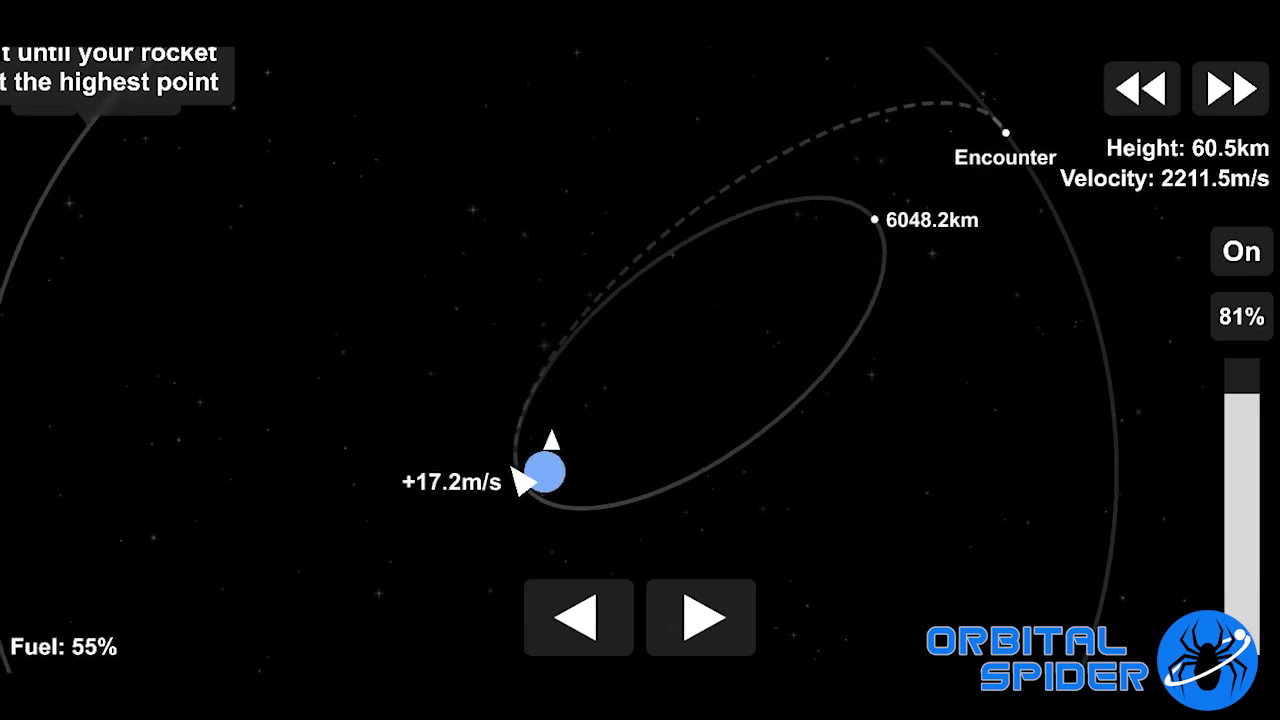
pyautogui.scroll(5, 640, 360)
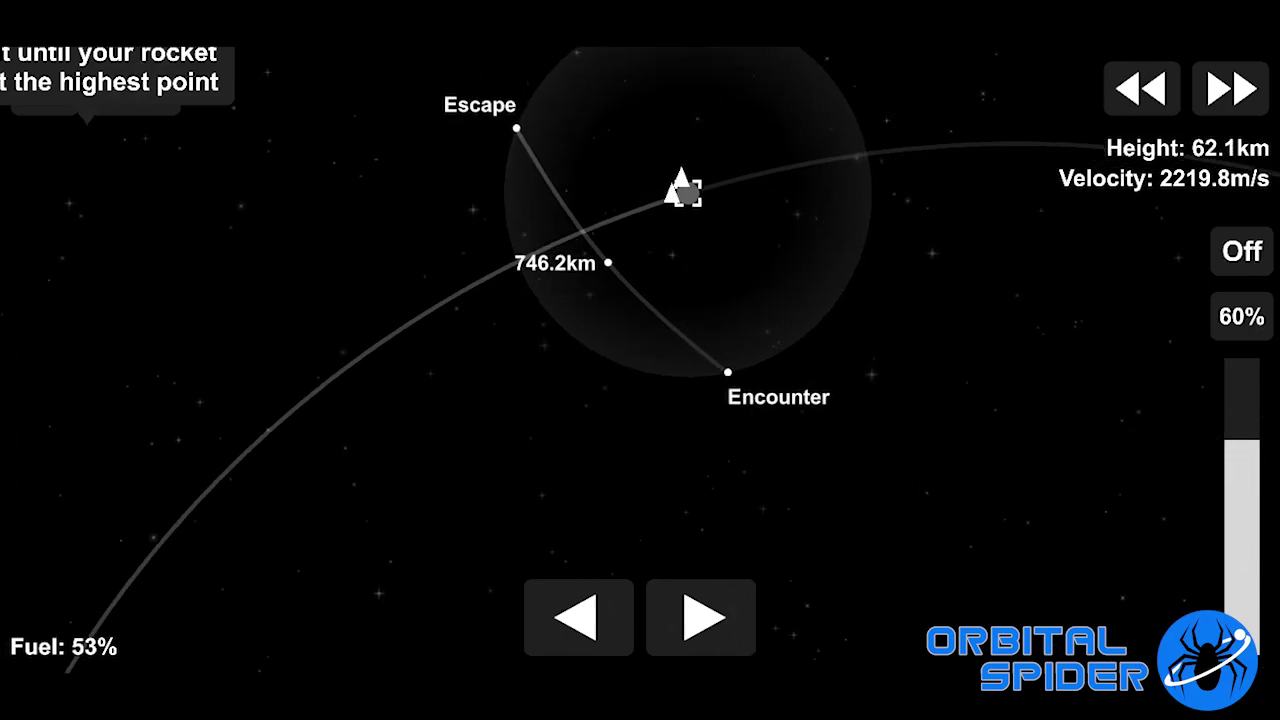
pyautogui.scroll(5, 640, 360)
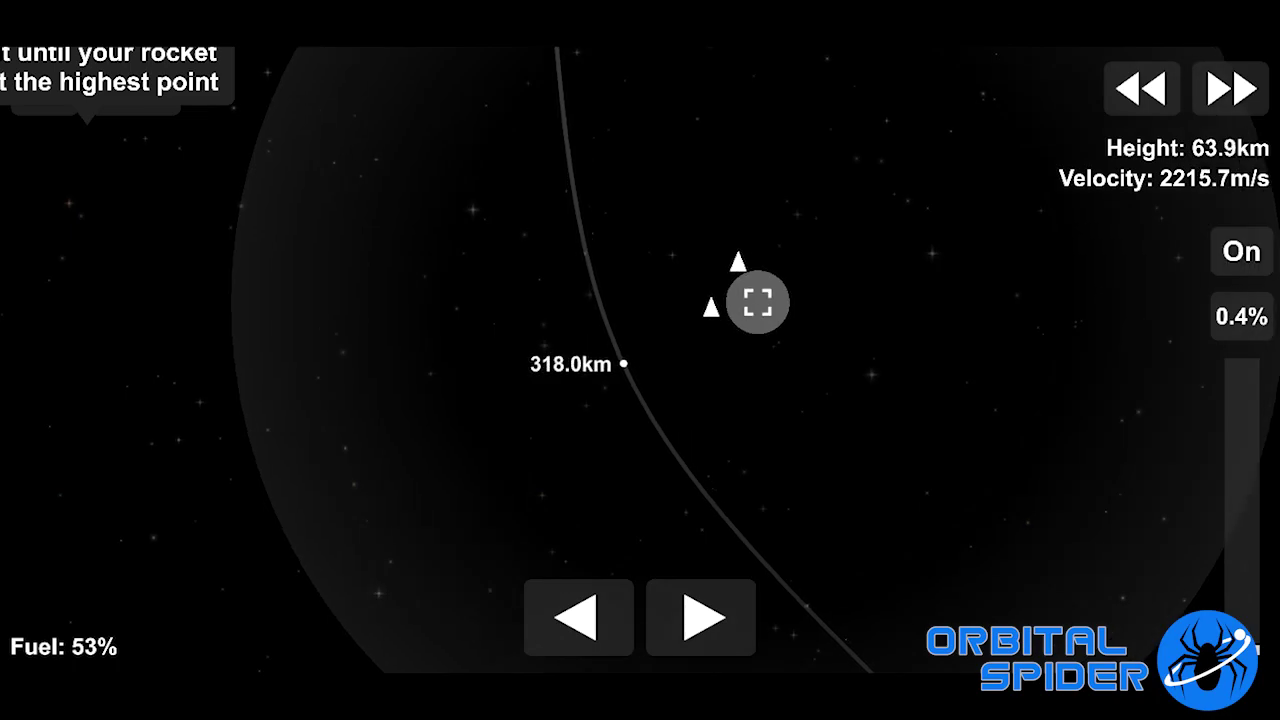
# Step: Nudge the throttle up slightly while approaching the Moon
pyautogui.moveTo(1240, 640); pyautogui.dragTo(1240, 620)
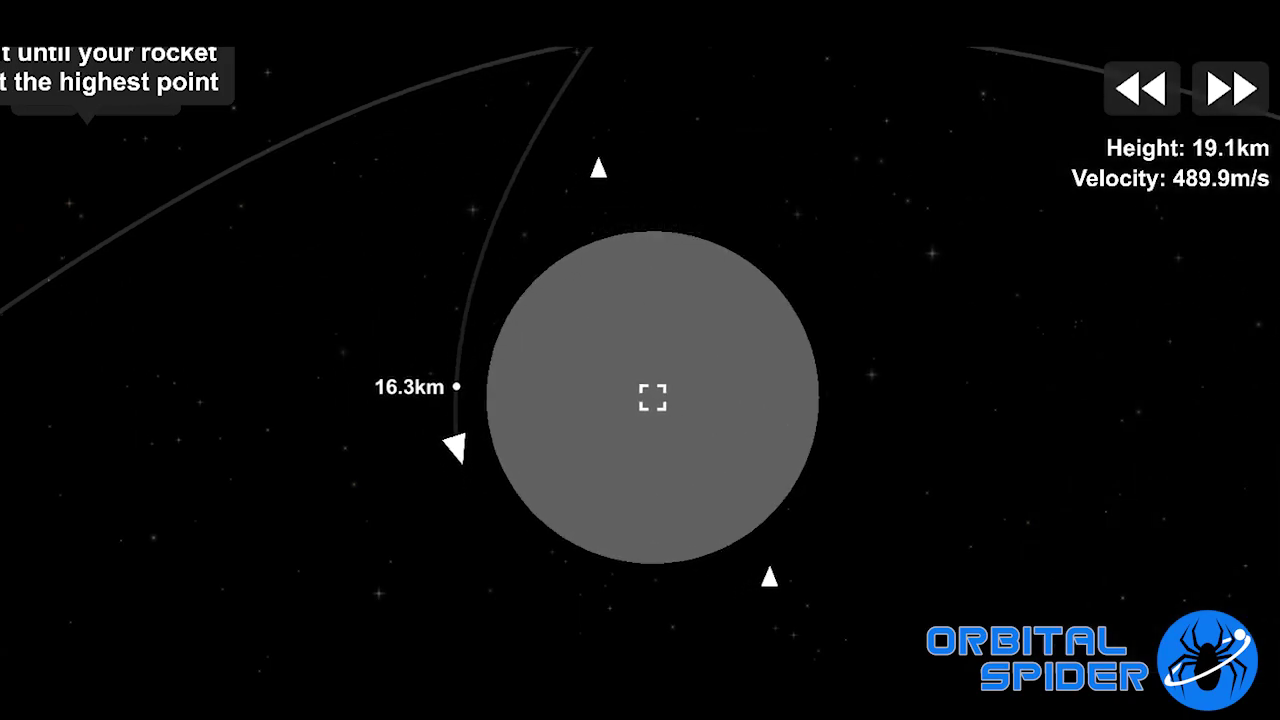
# Step: Burn retrograde into a 14.5 × 62.8 km Moon orbit, cut the engine, then speed up time
pyautogui.press('space')
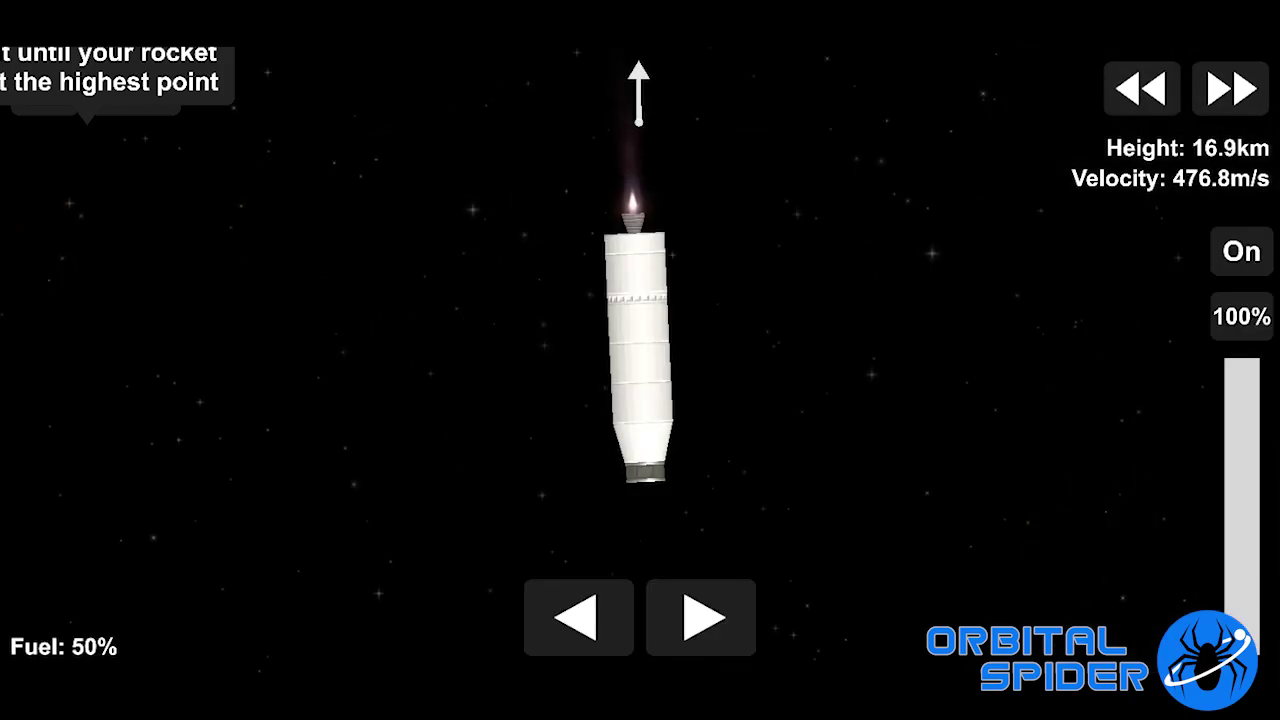
pyautogui.press('m')
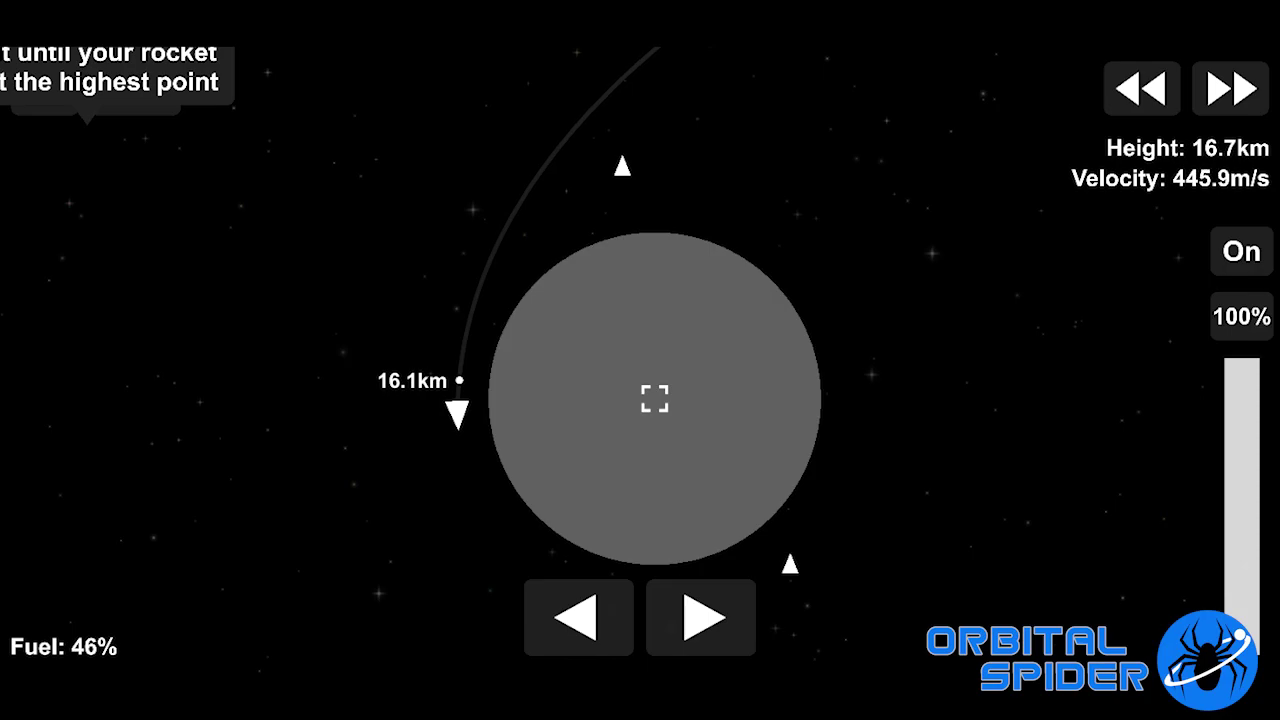
pyautogui.scroll(-5, 640, 360)
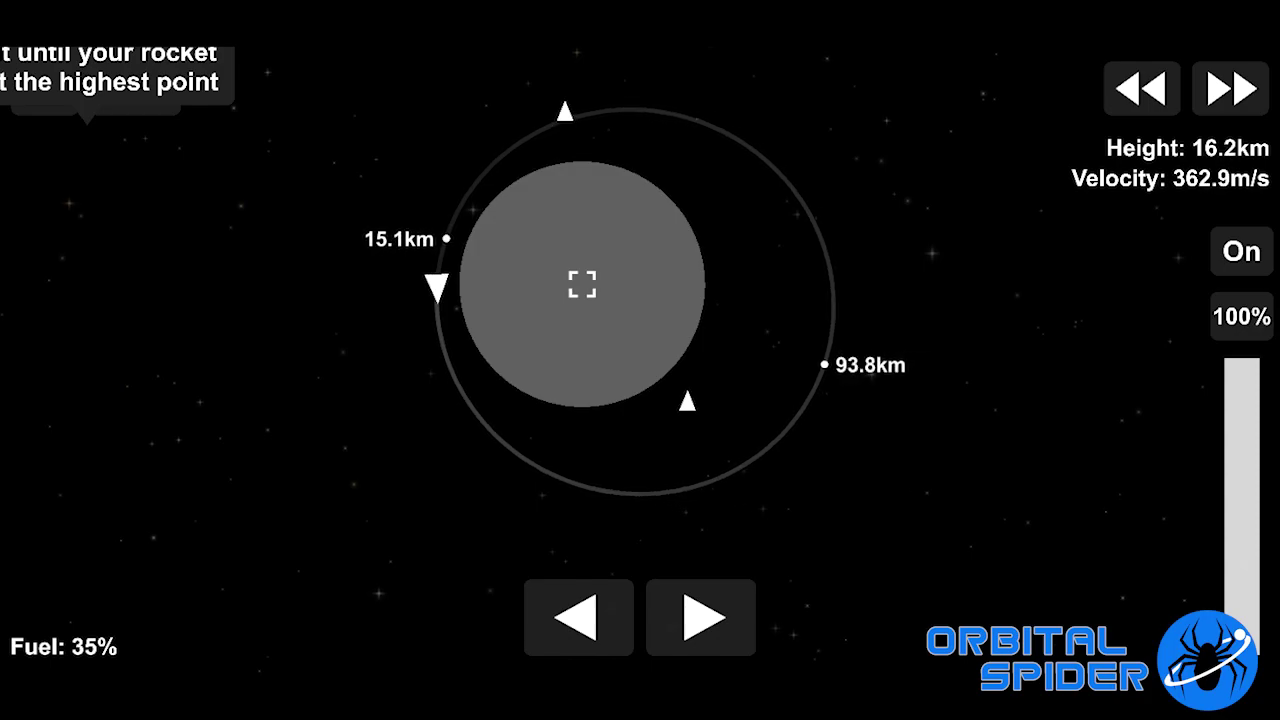
pyautogui.click(701, 617)
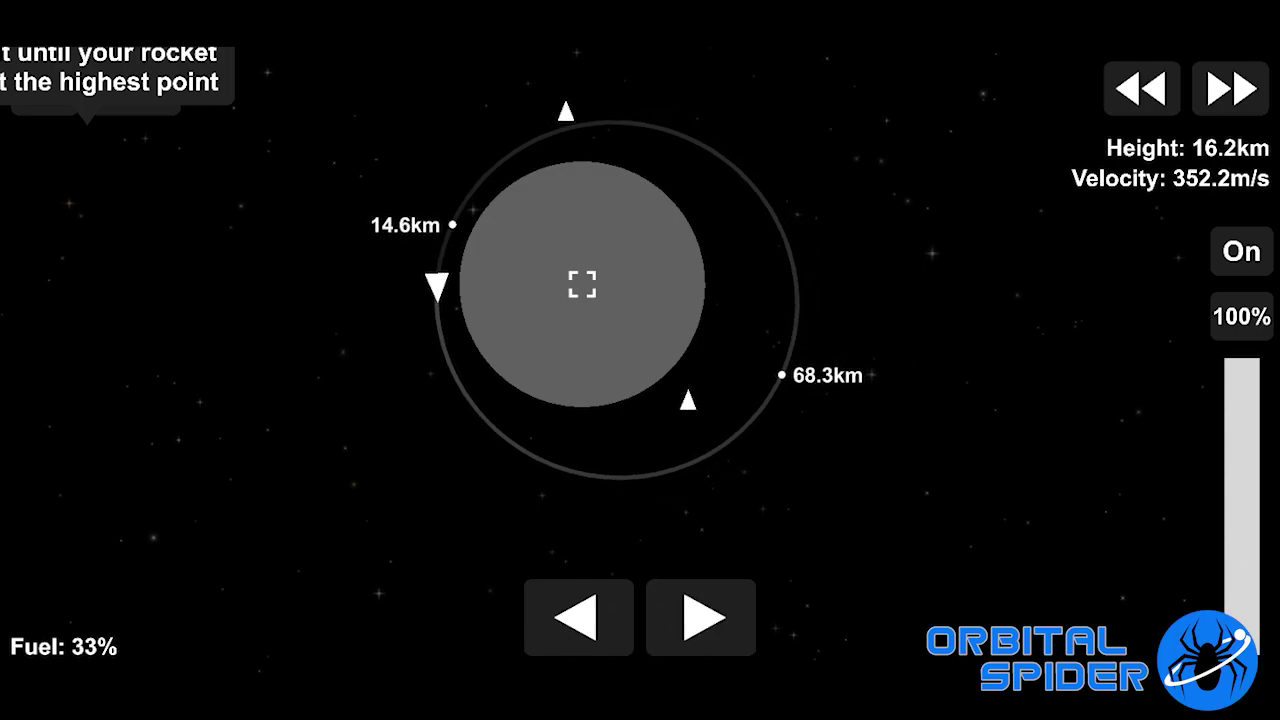
pyautogui.click(1241, 251)
pyautogui.click(701, 617)
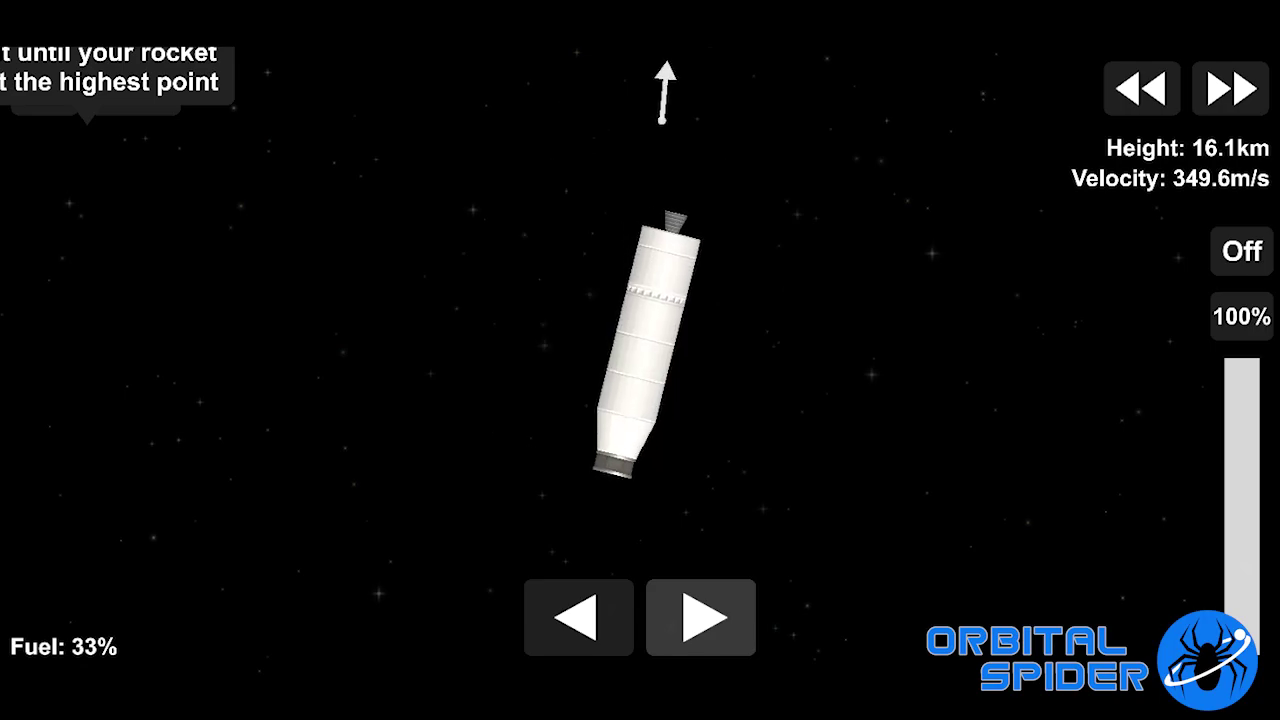
pyautogui.click(701, 617)
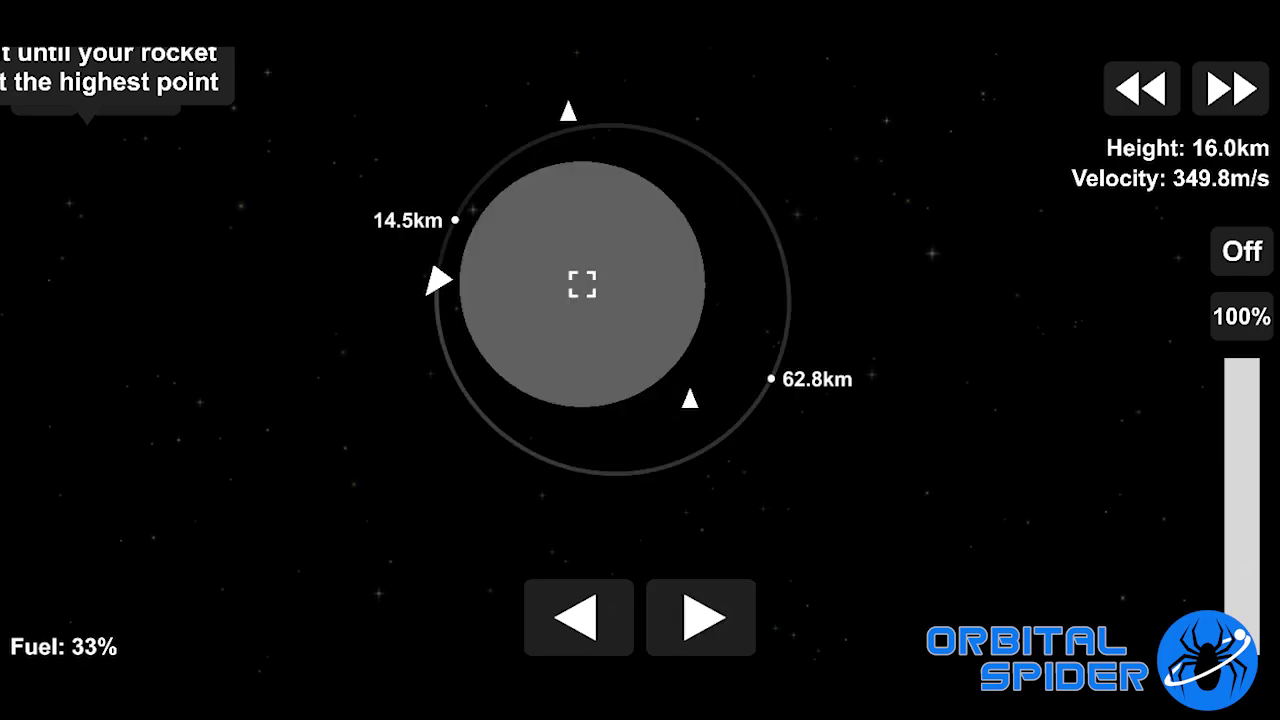
pyautogui.click(1231, 89)
pyautogui.scroll(3, 640, 360)
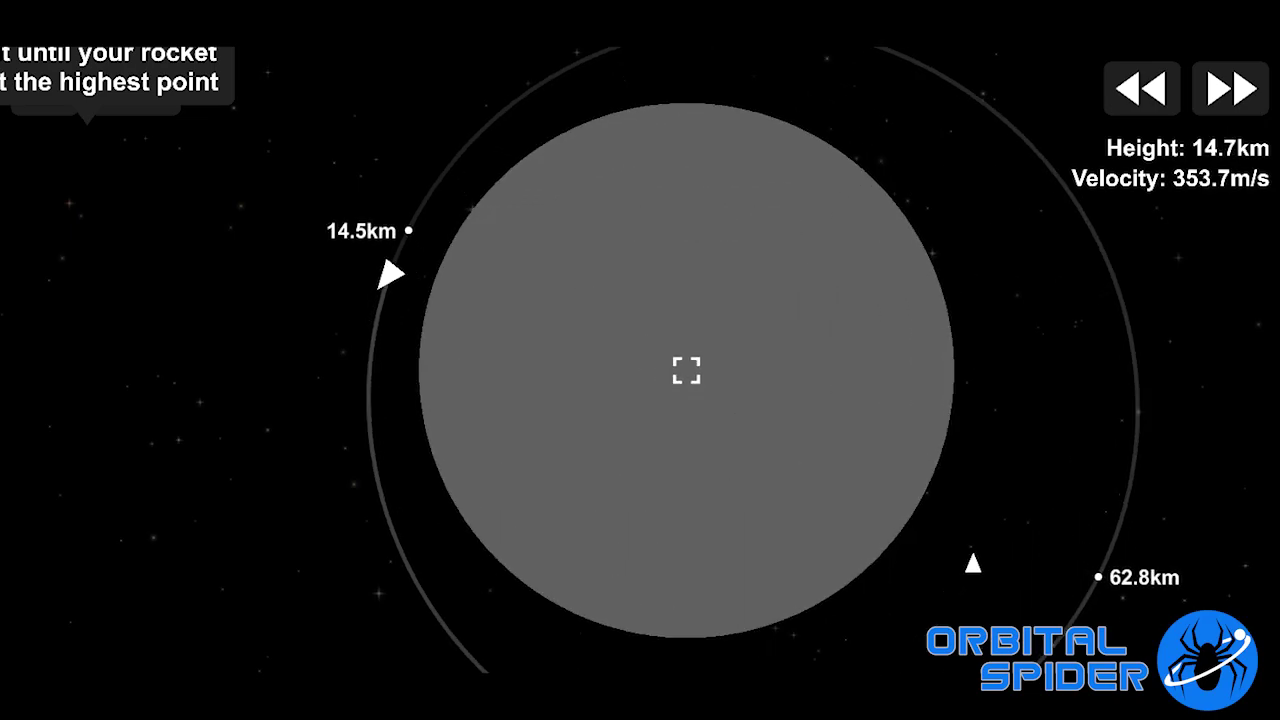
# Step: At the high point, return to 1x time and burn retrograde to lower it to 21.4 km
pyautogui.click(1141, 89)
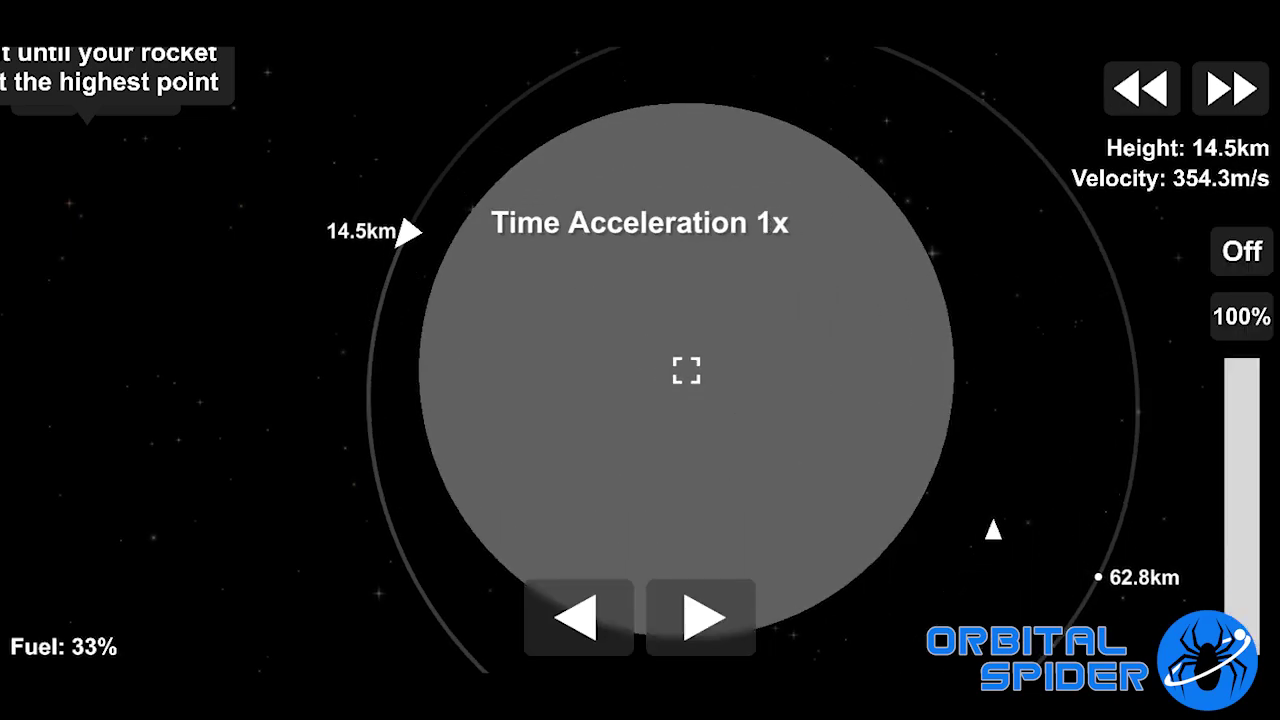
pyautogui.press('m')
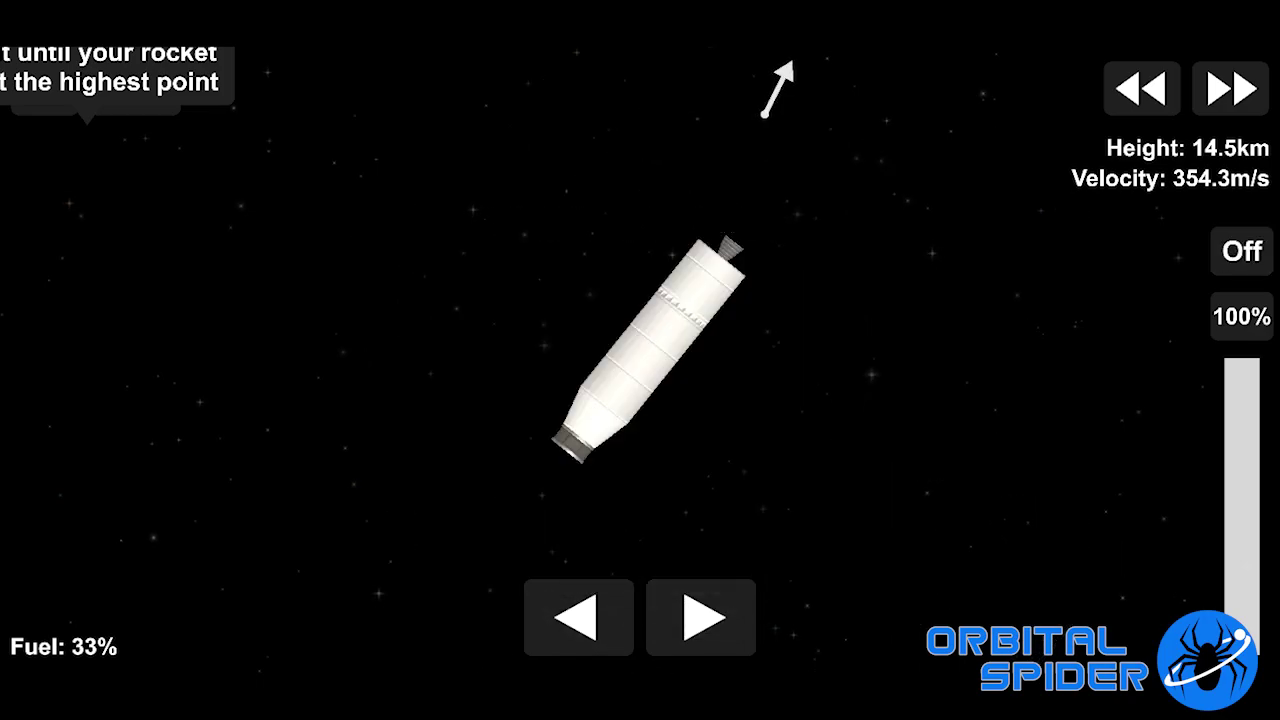
pyautogui.press('m')
pyautogui.press('space')
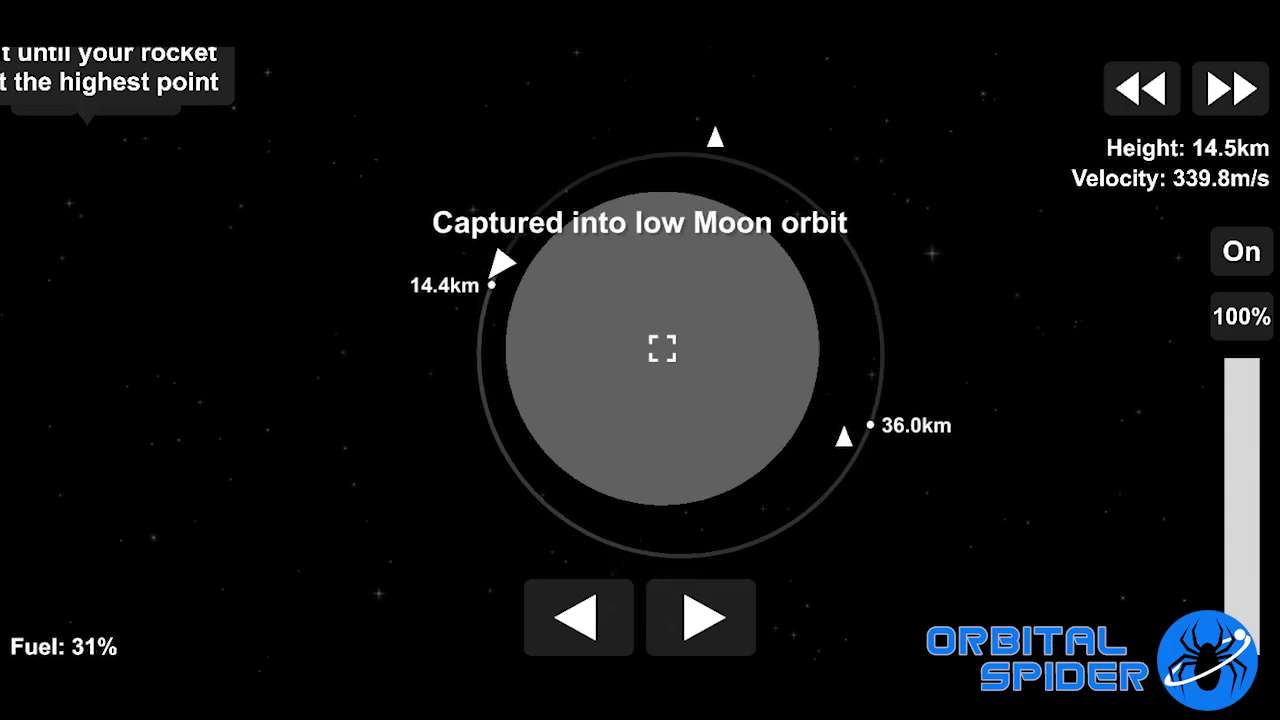
pyautogui.press('space')
pyautogui.press('space')
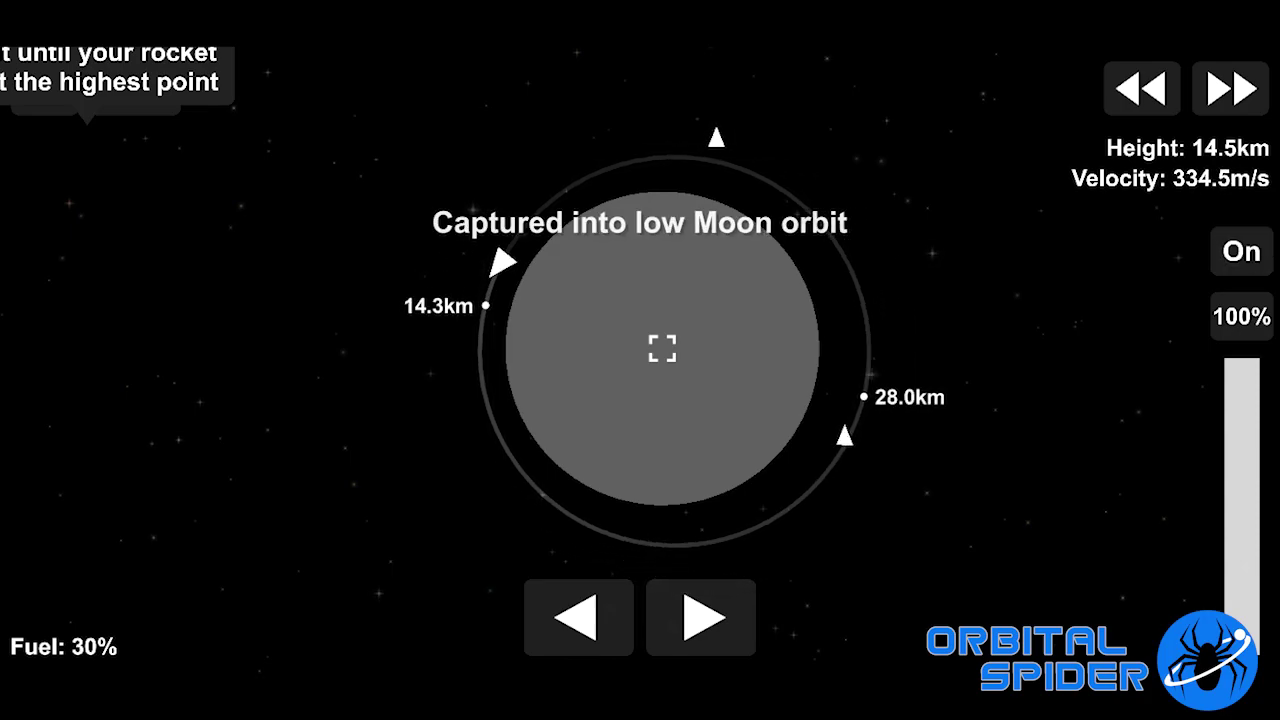
pyautogui.press('space')
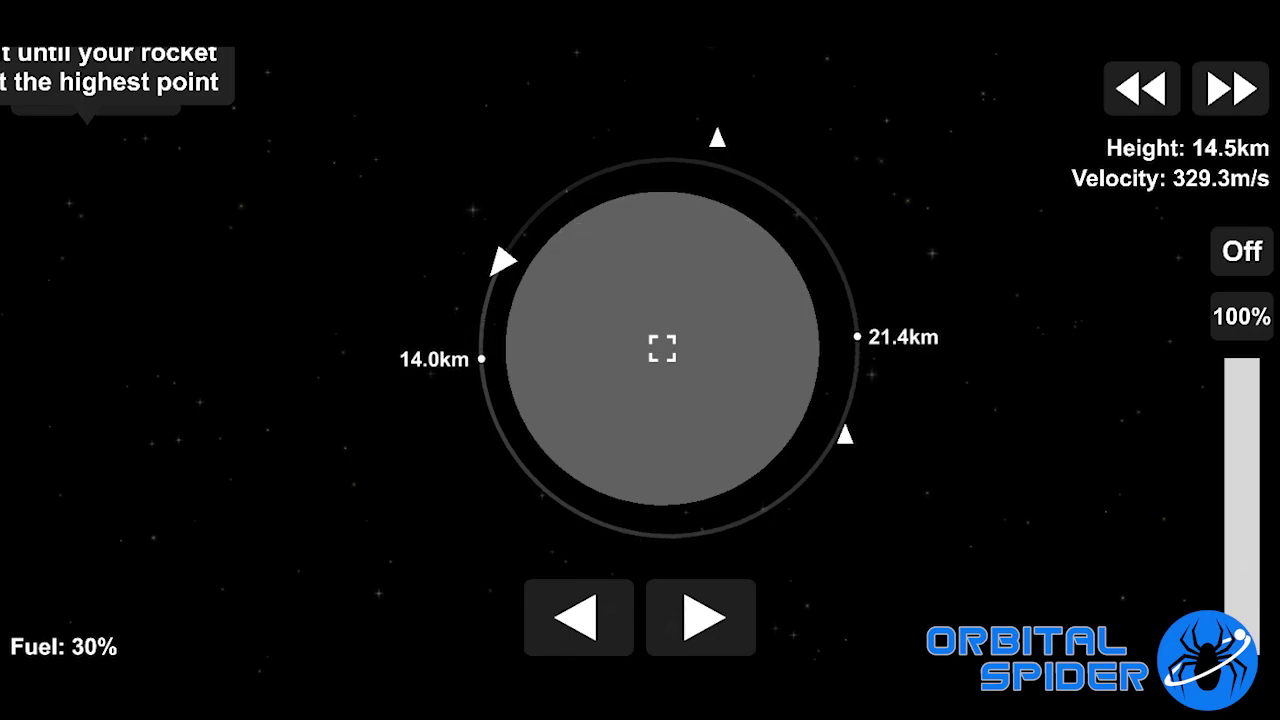
# Step: In the rocket close-up, rotate the stage clockwise until it lies horizontal
pyautogui.press('m')
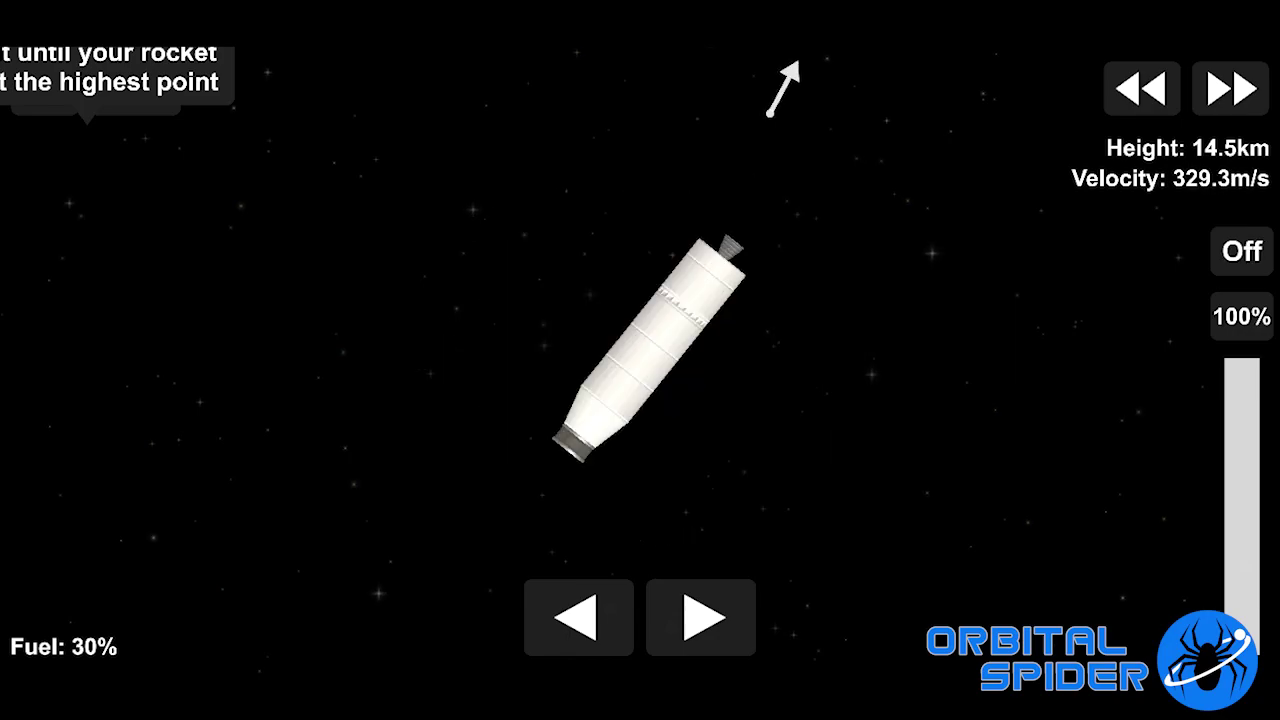
pyautogui.scroll(4, 640, 360)
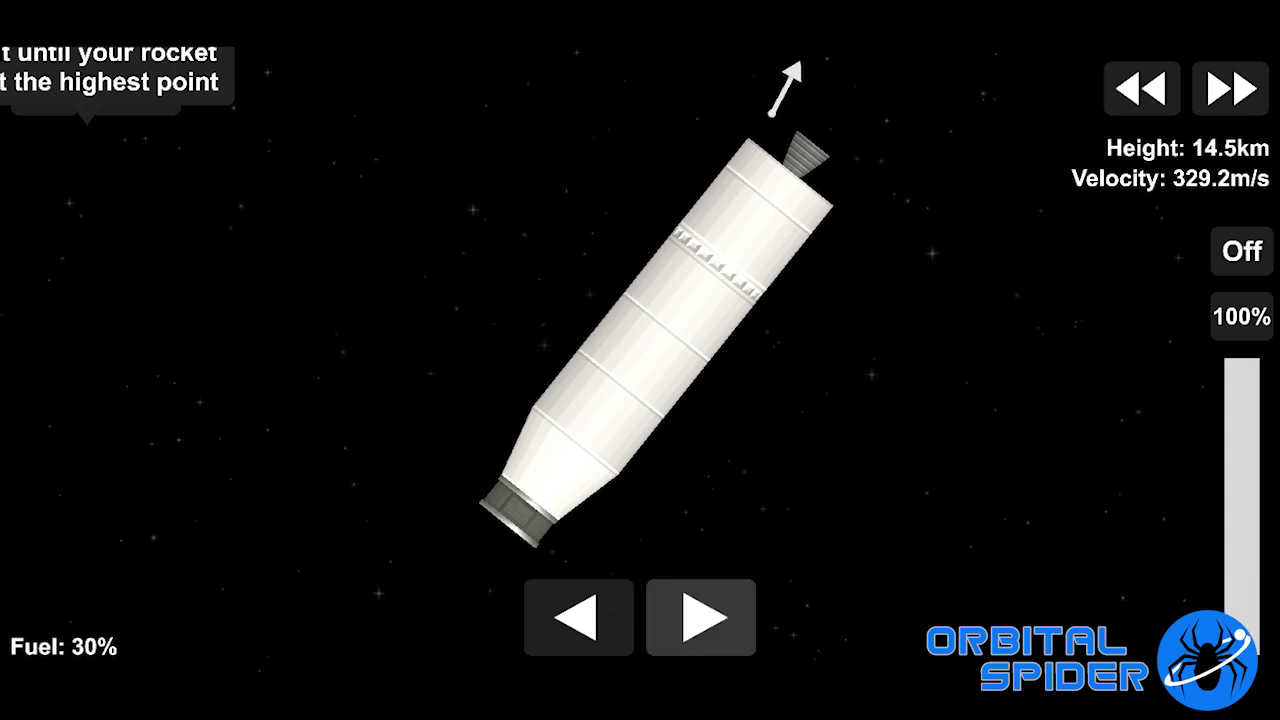
pyautogui.press('Right')
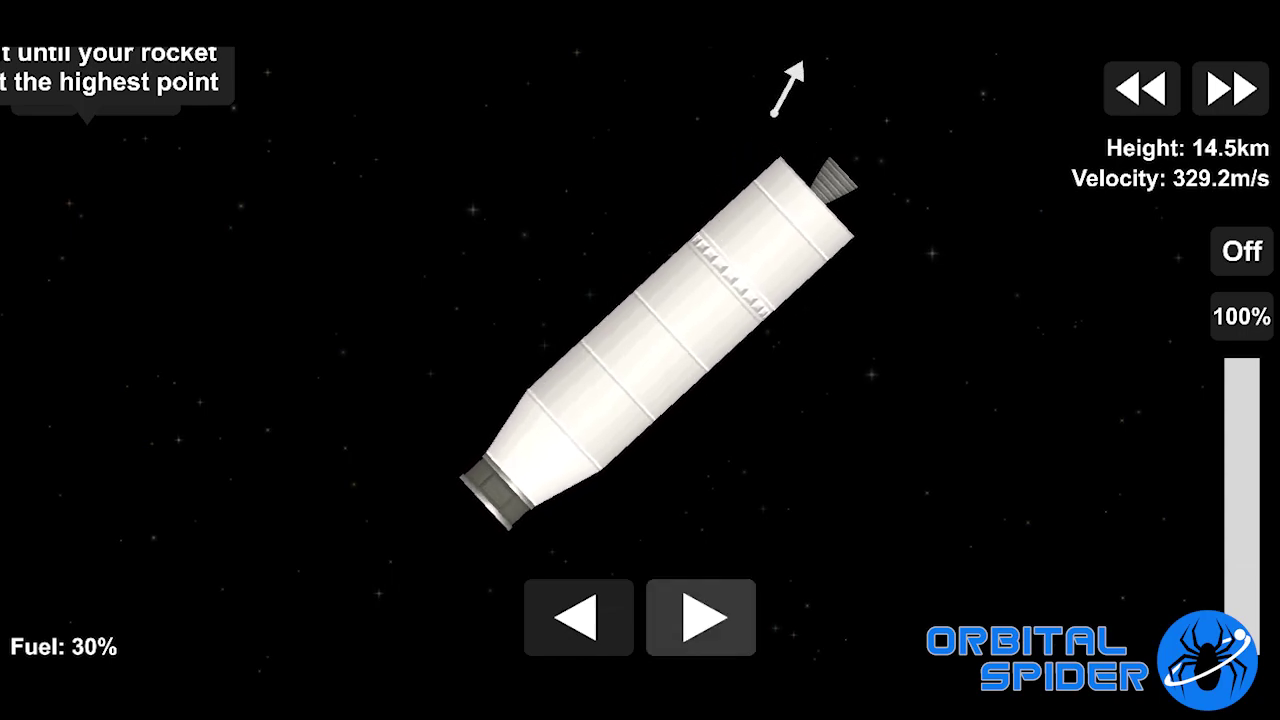
pyautogui.press('Right')
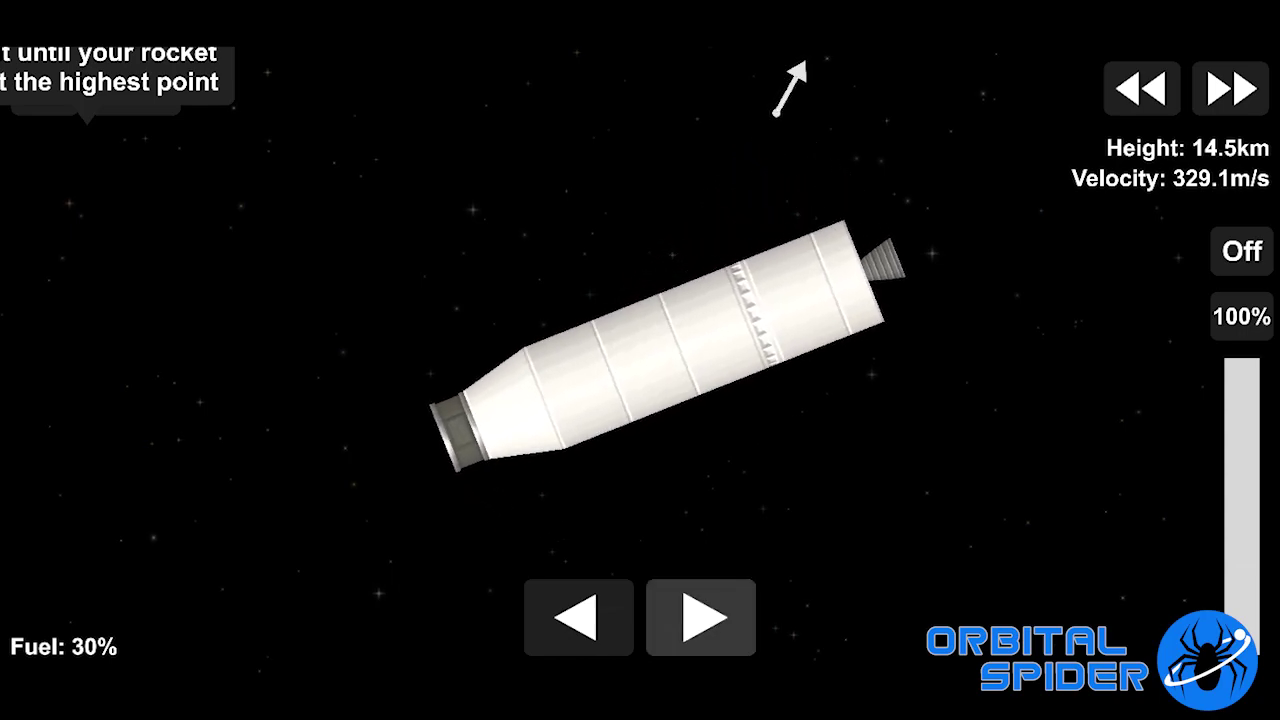
pyautogui.press('Right')
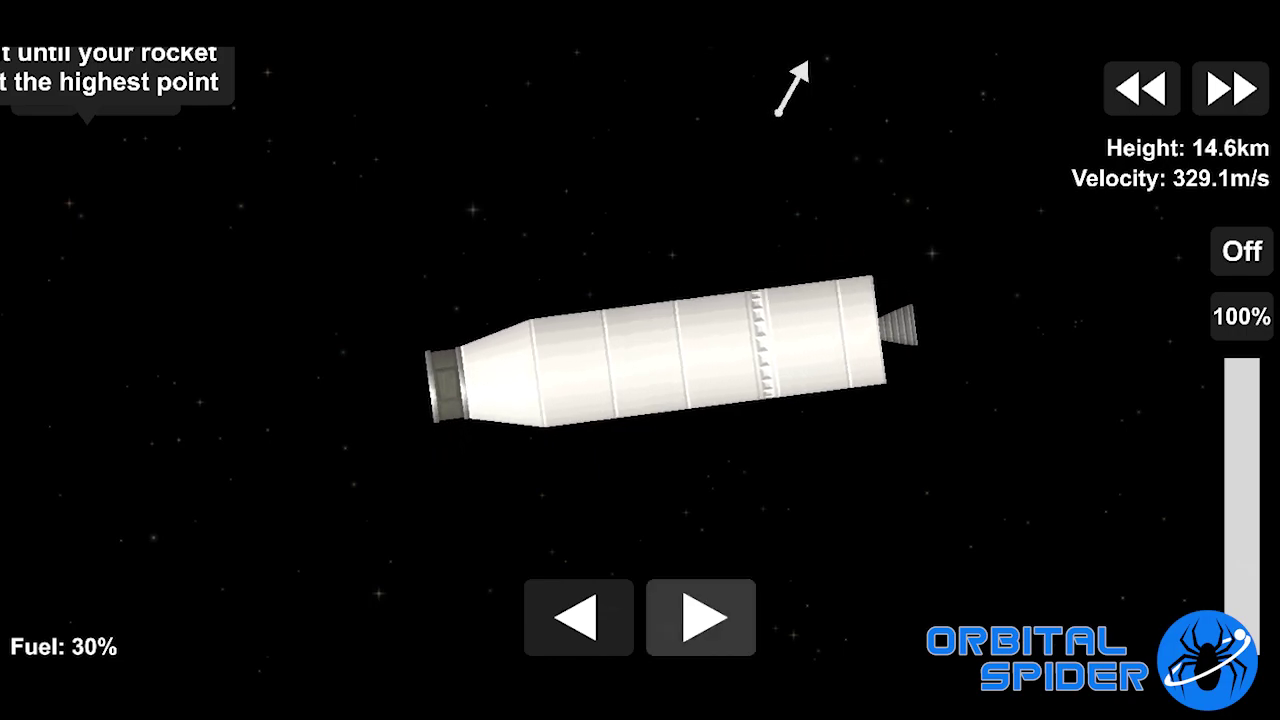
pyautogui.press('Right')
pyautogui.scroll(2, 656, 360)
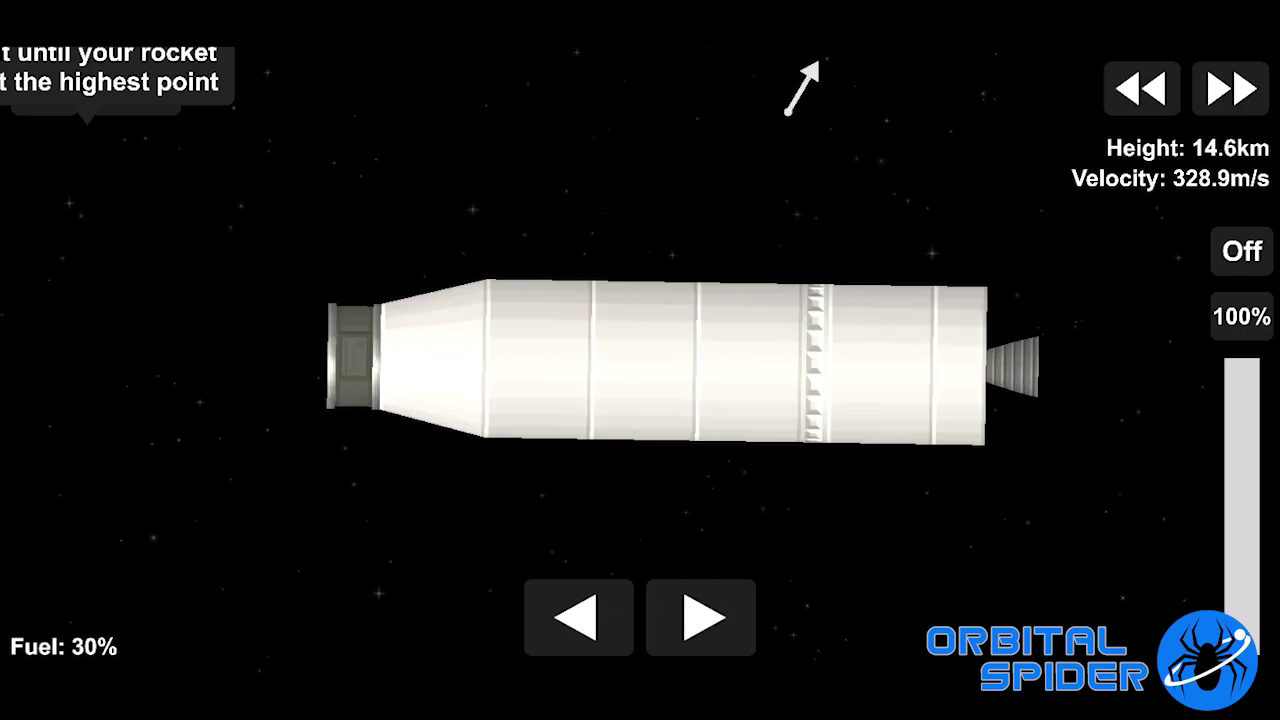
# Step: Check each tank's fuel level, confirming the tank nearest the engine reads 30%
pyautogui.click(748, 362)
pyautogui.click(644, 360)
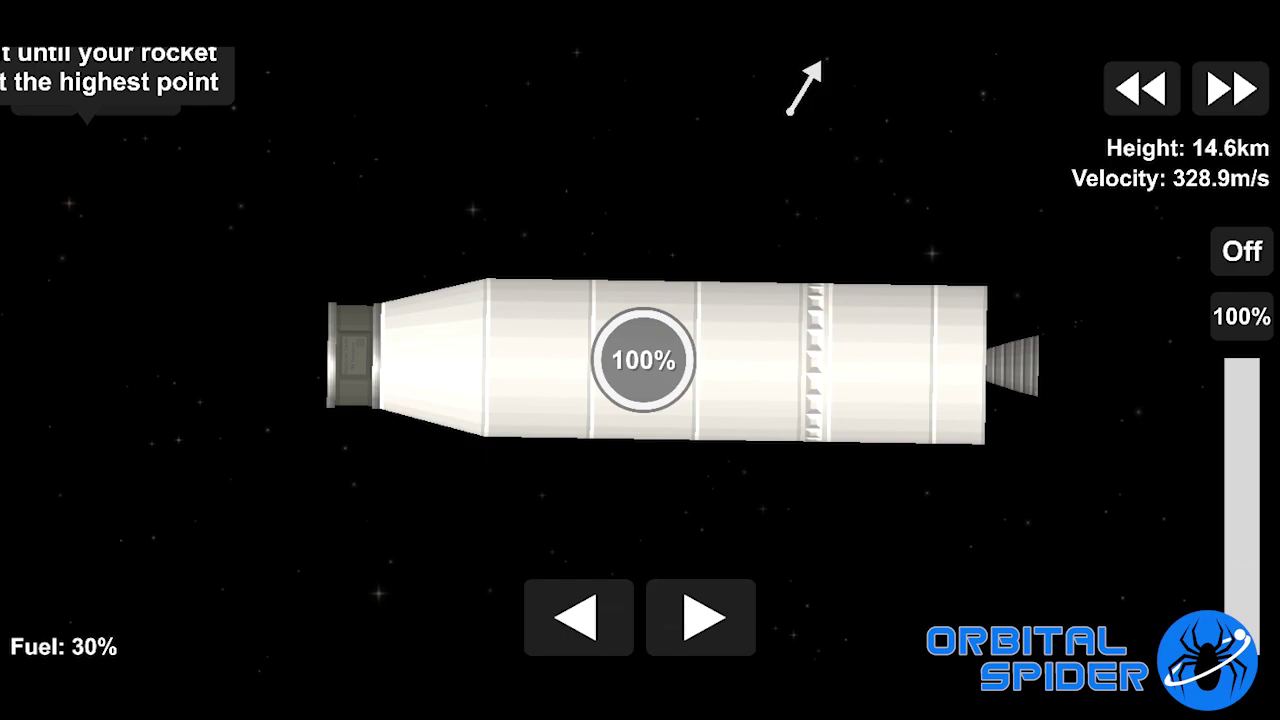
pyautogui.click(644, 360)
pyautogui.click(538, 358)
pyautogui.click(434, 358)
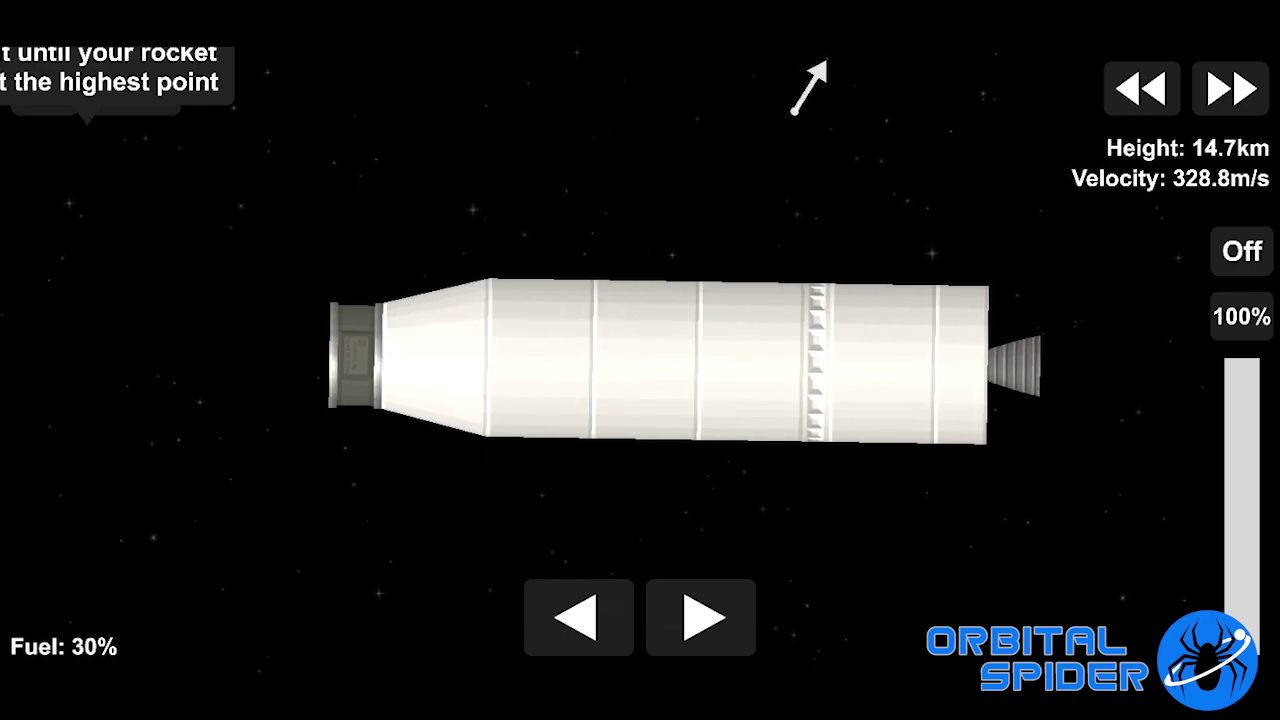
pyautogui.click(930, 362)
pyautogui.click(960, 364)
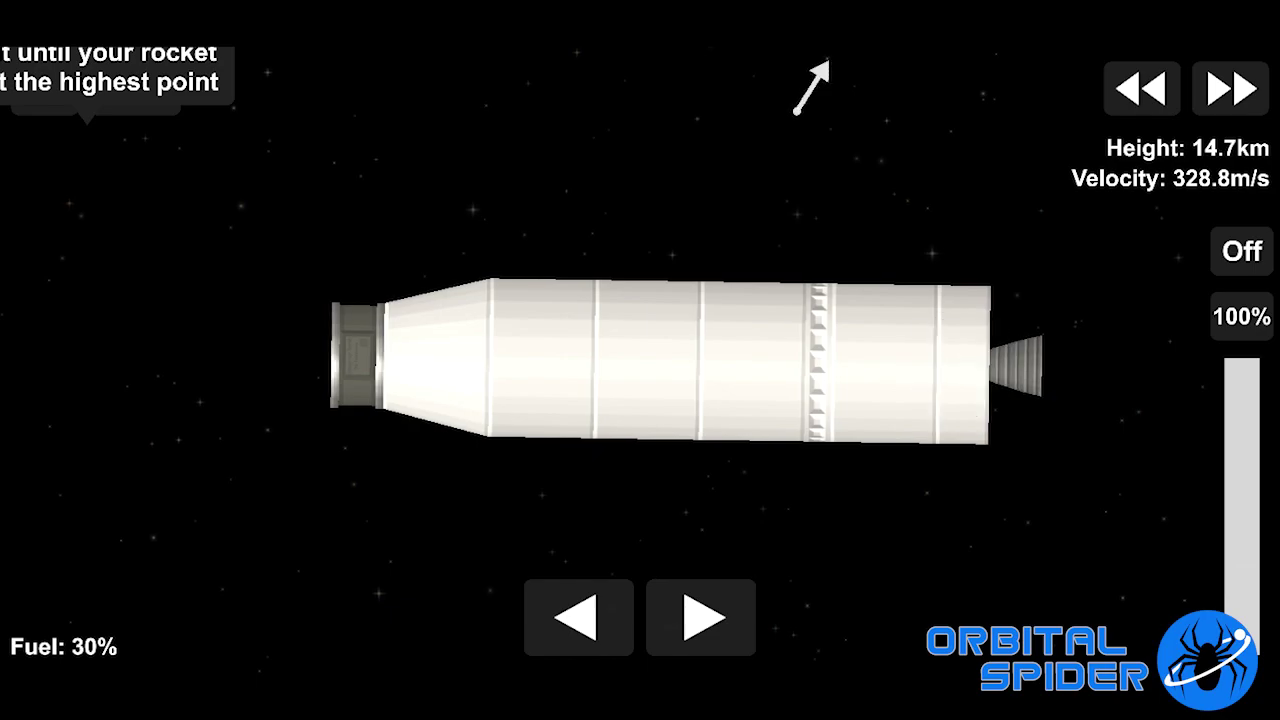
pyautogui.click(886, 362)
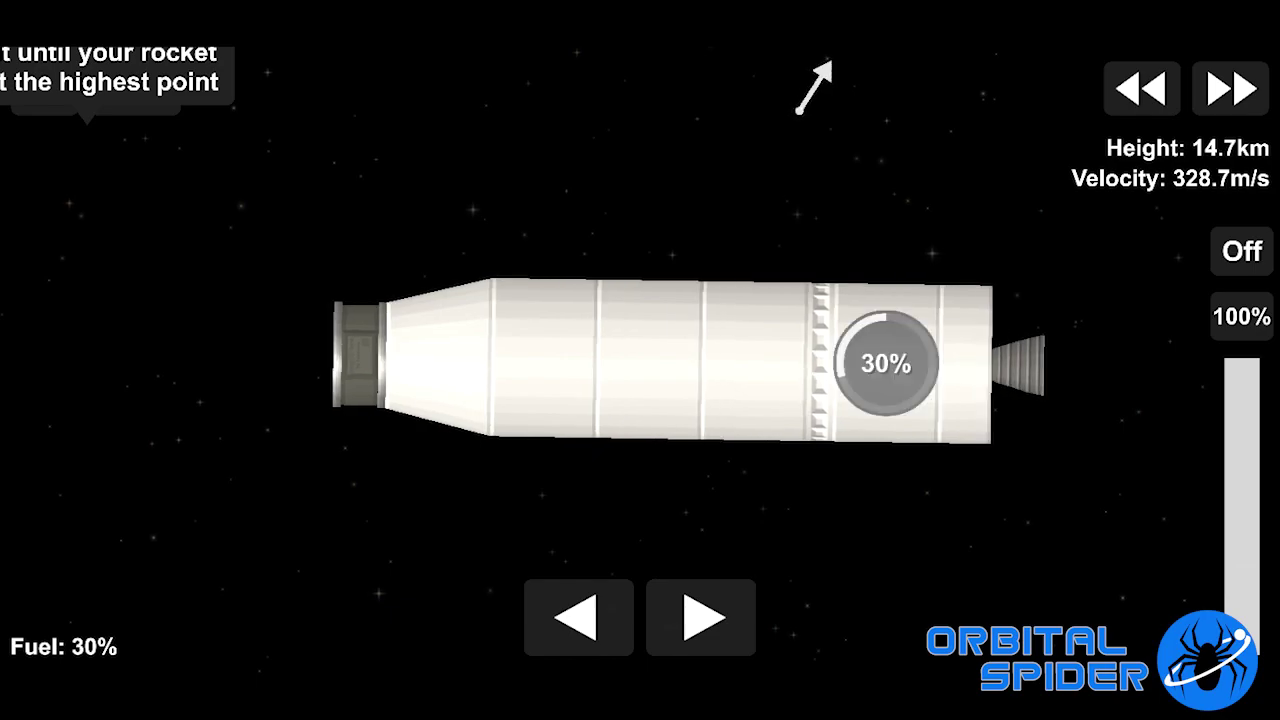